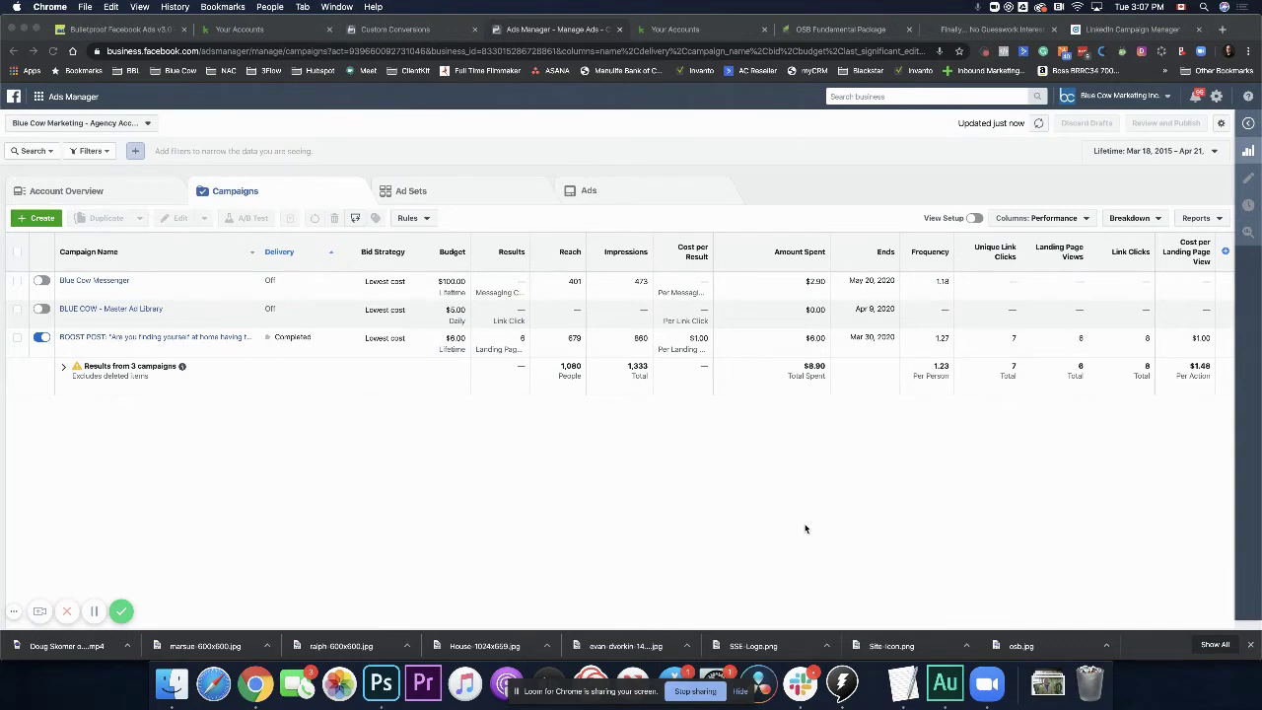
Go to Events Manager from the Ads Manager shortcuts and bring up the ad account list
{"action": "left_click", "coordinate": [40, 97]}
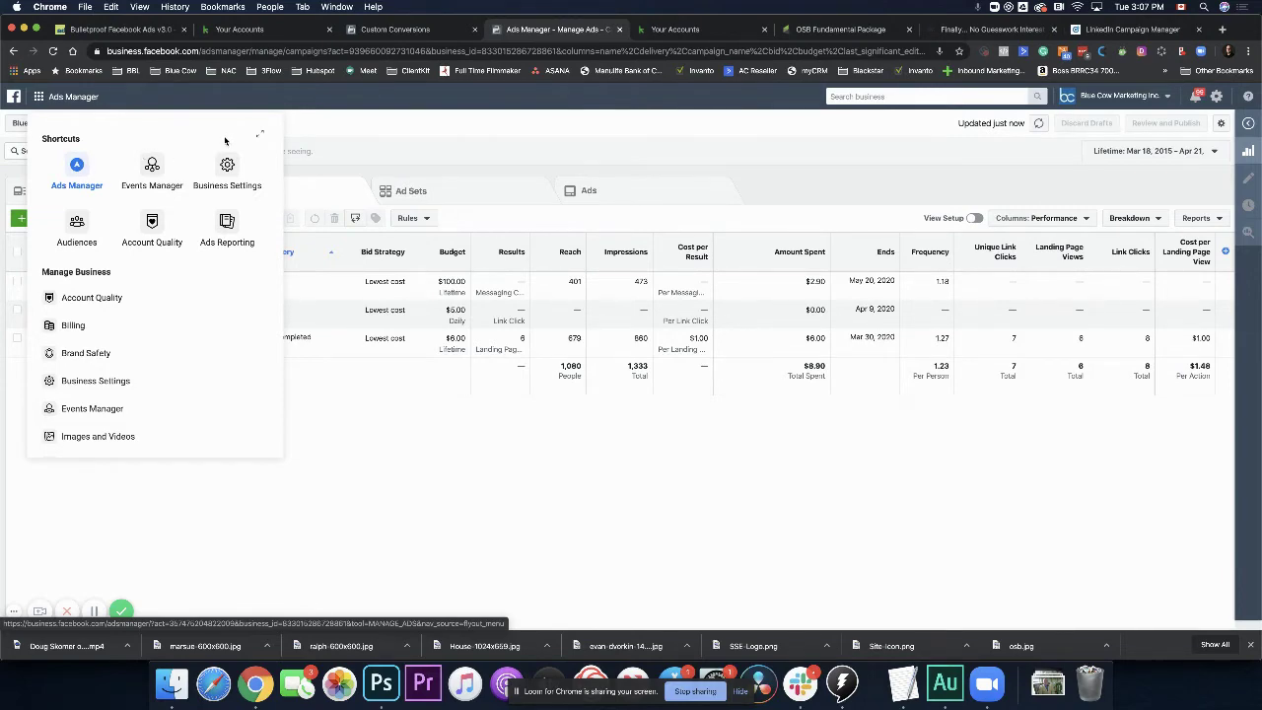
{"action": "left_click", "coordinate": [153, 170]}
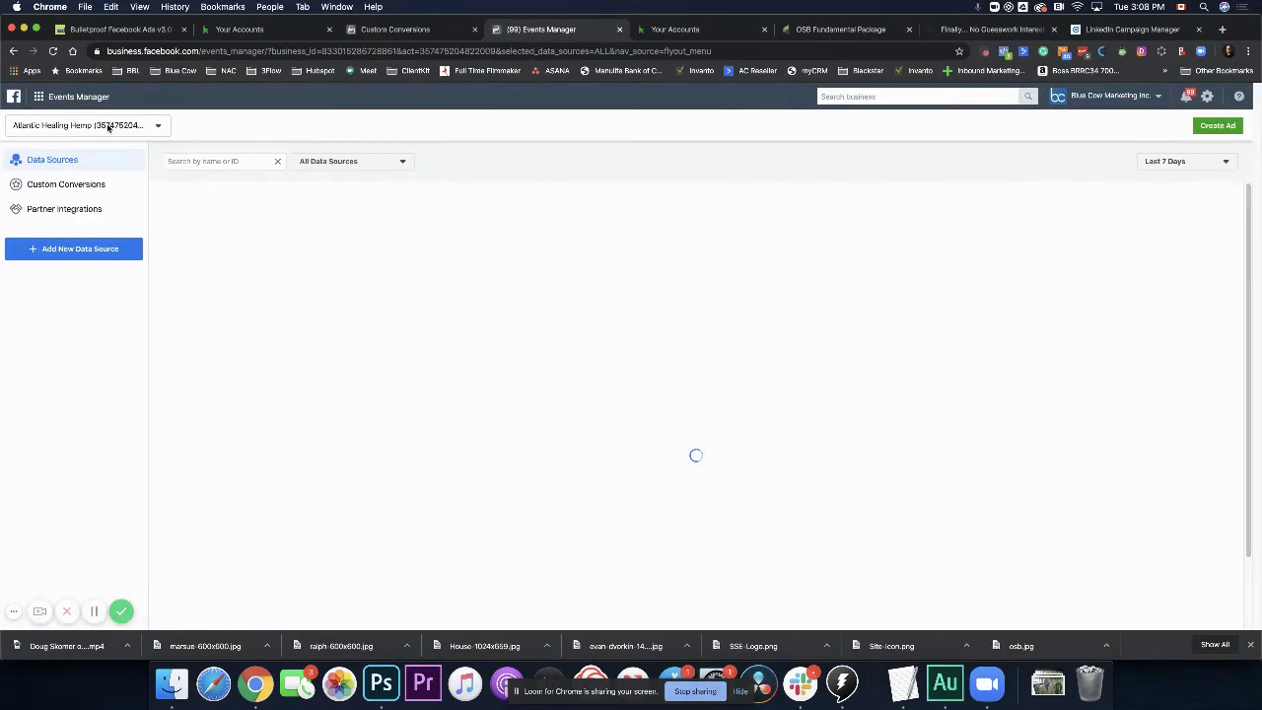
{"action": "left_click", "coordinate": [108, 126]}
{"action": "scroll", "coordinate": [104, 271], "scroll_direction": "down", "scroll_amount": 5}
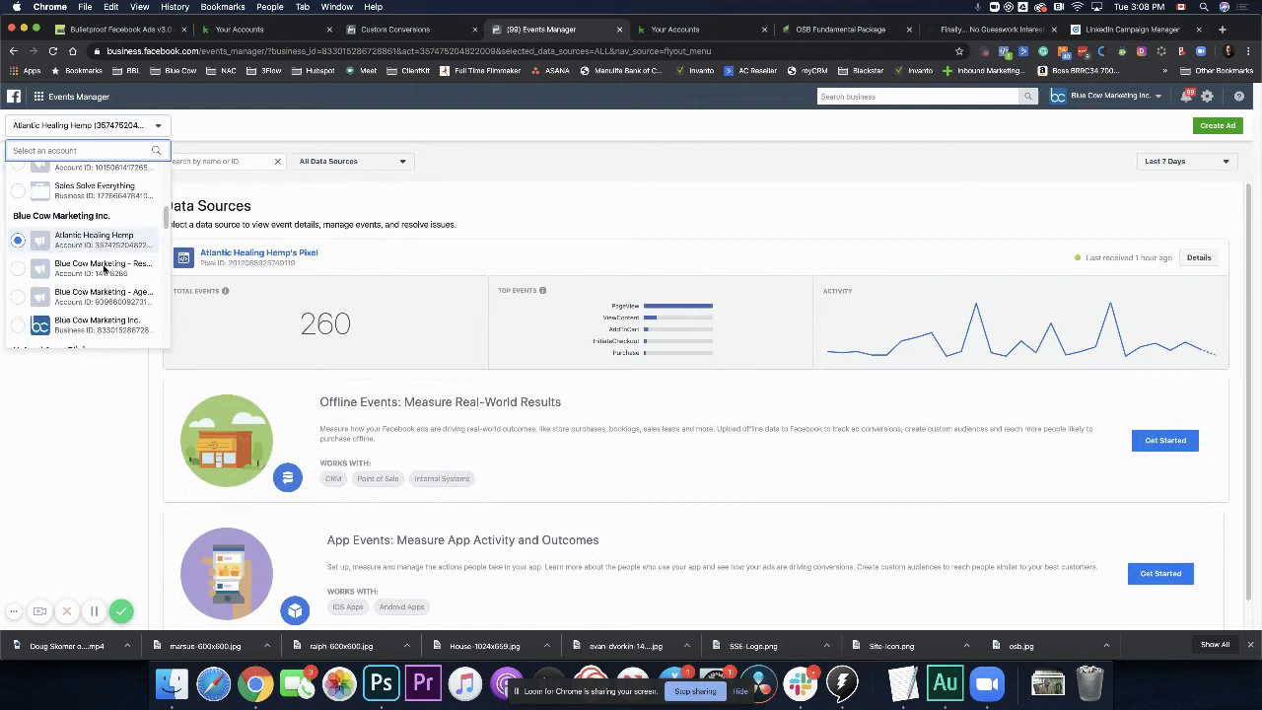
Switch to the Blue Cow Marketing agency ad account and open its Master Pixel
{"action": "left_click", "coordinate": [102, 297]}
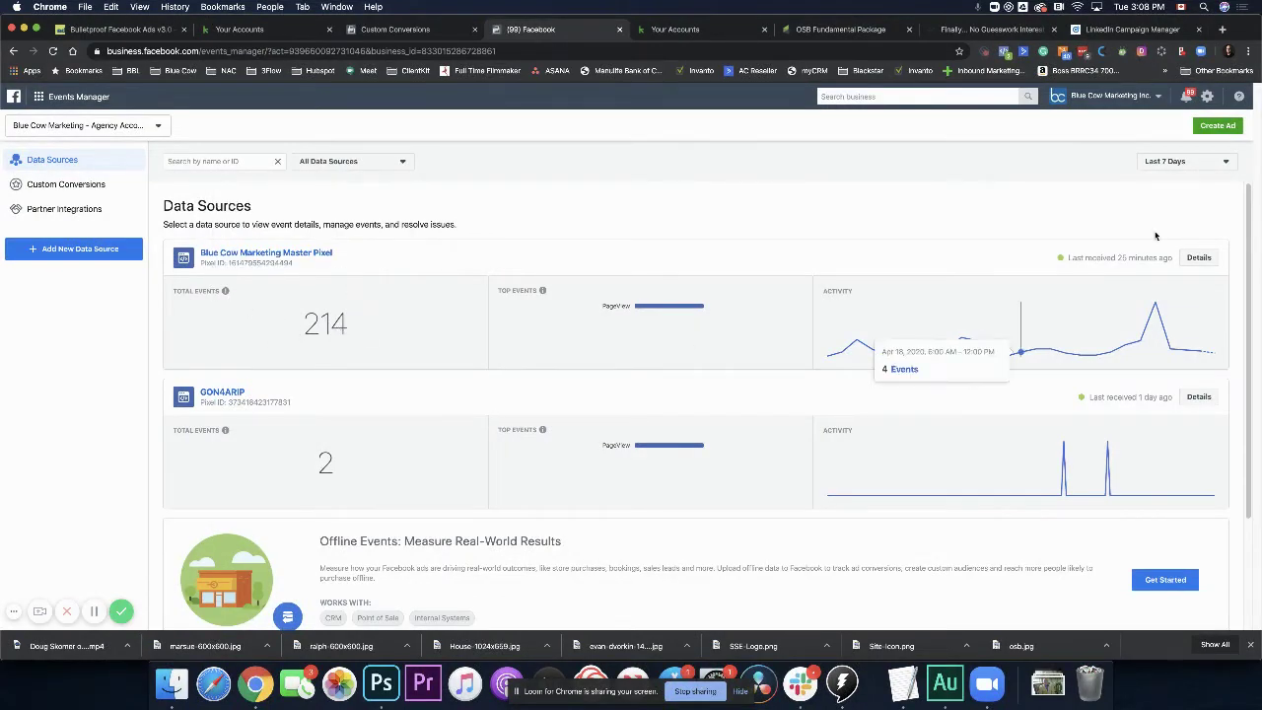
{"action": "left_click", "coordinate": [1164, 163]}
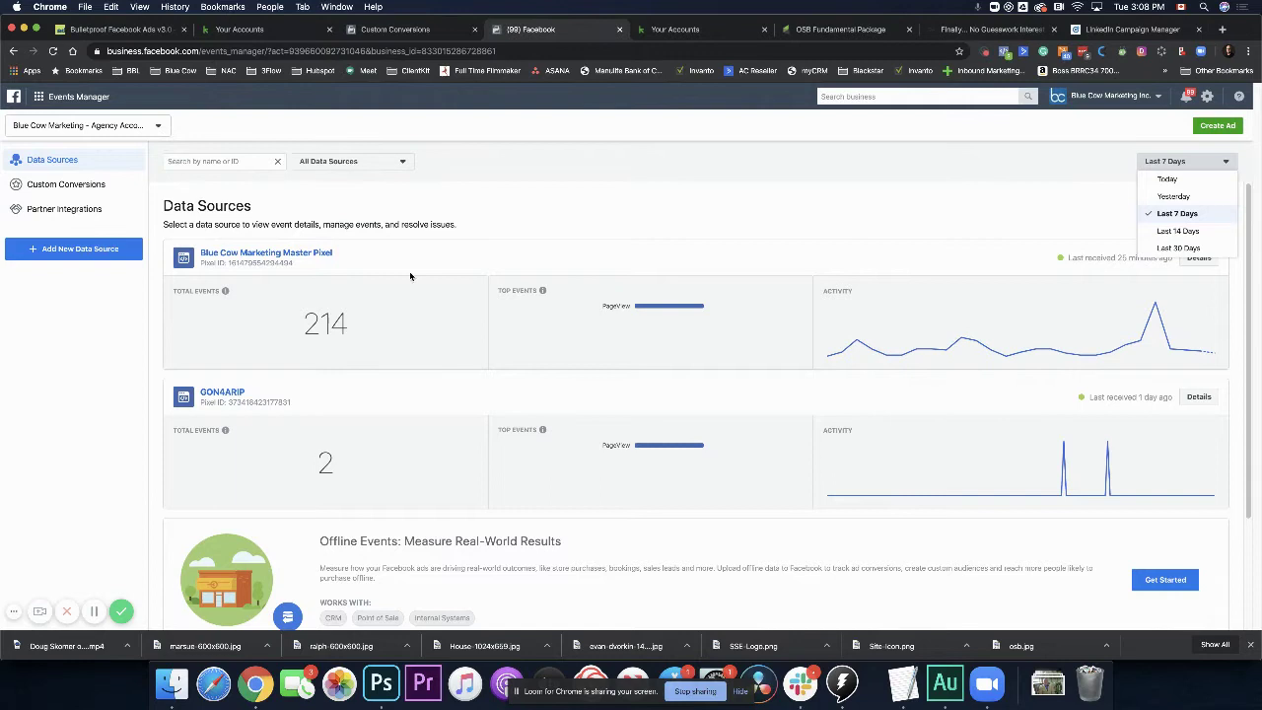
{"action": "left_click", "coordinate": [337, 255]}
{"action": "left_click", "coordinate": [300, 254]}
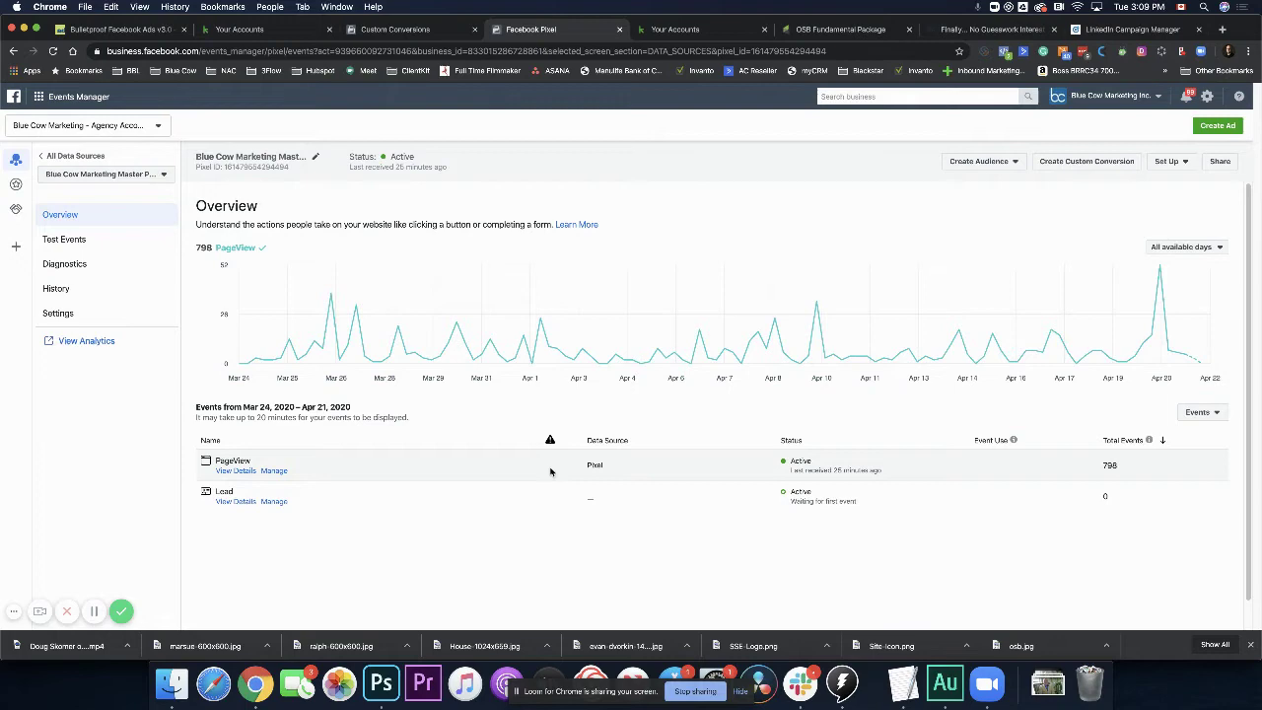
Show PageView details broken down by URL, with the homepage leading at 254
{"action": "left_click", "coordinate": [236, 470]}
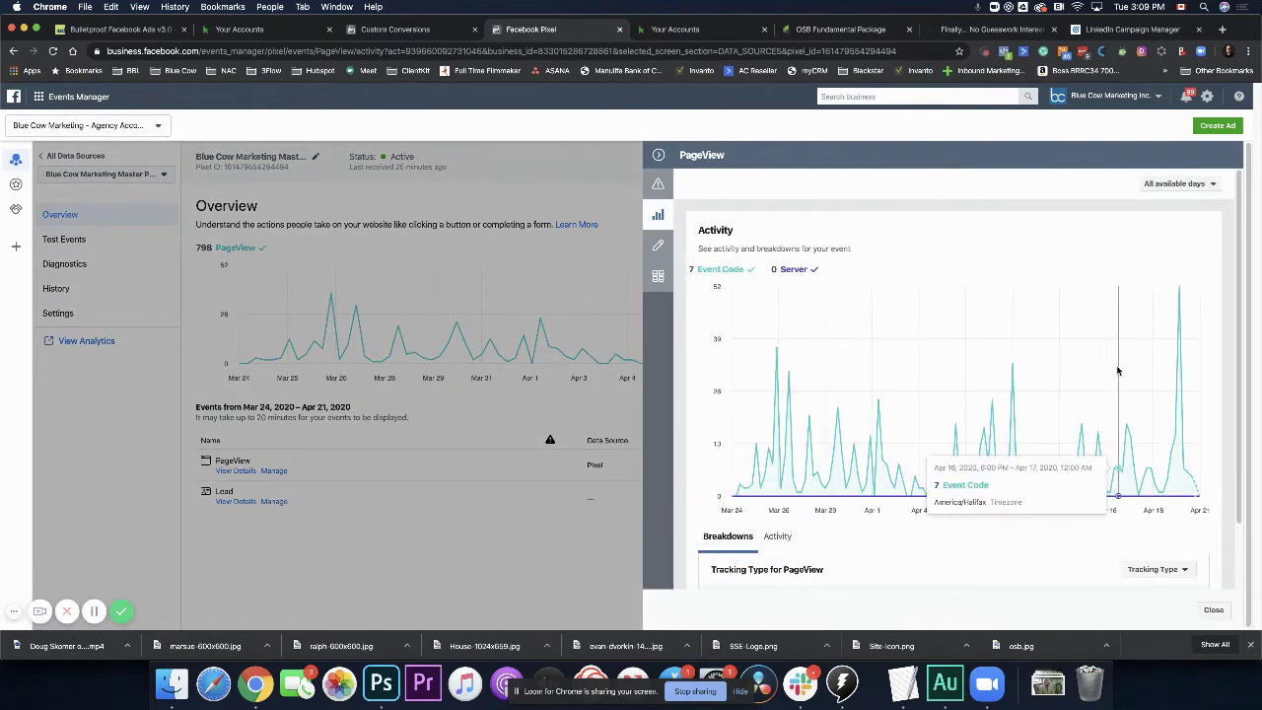
{"action": "scroll", "coordinate": [1118, 368], "scroll_direction": "down", "scroll_amount": 2}
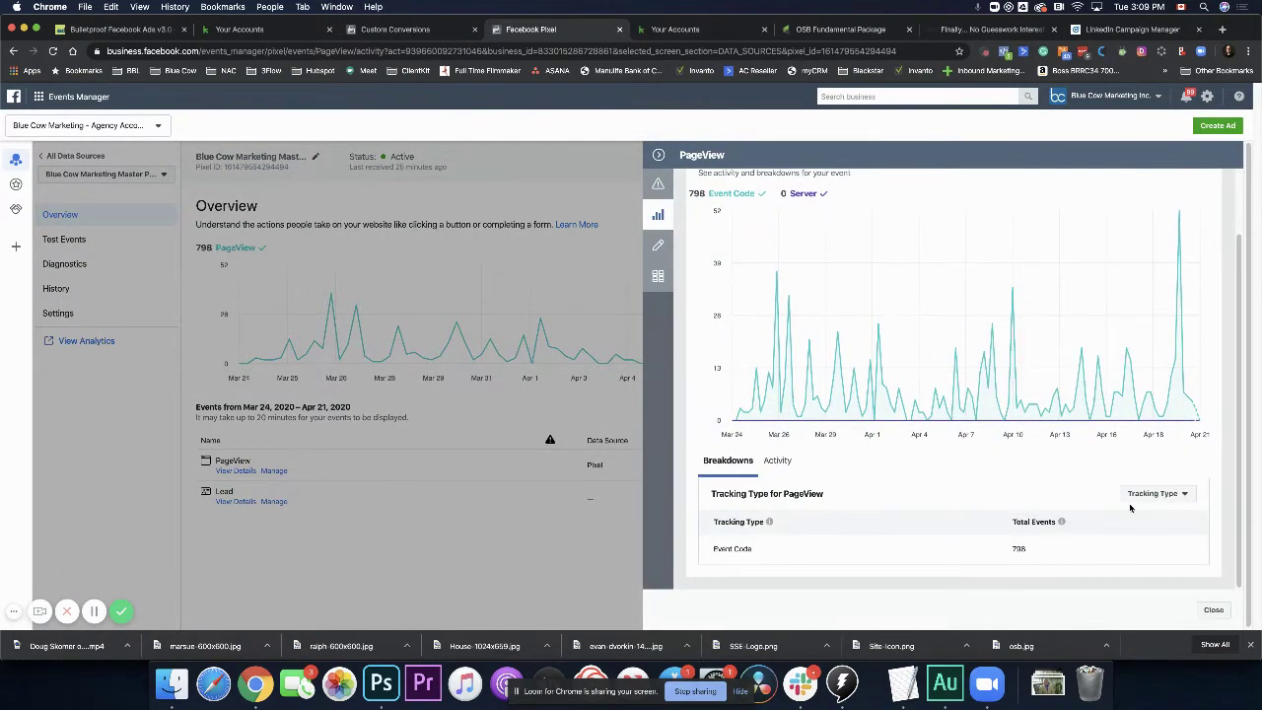
{"action": "left_click", "coordinate": [1194, 500]}
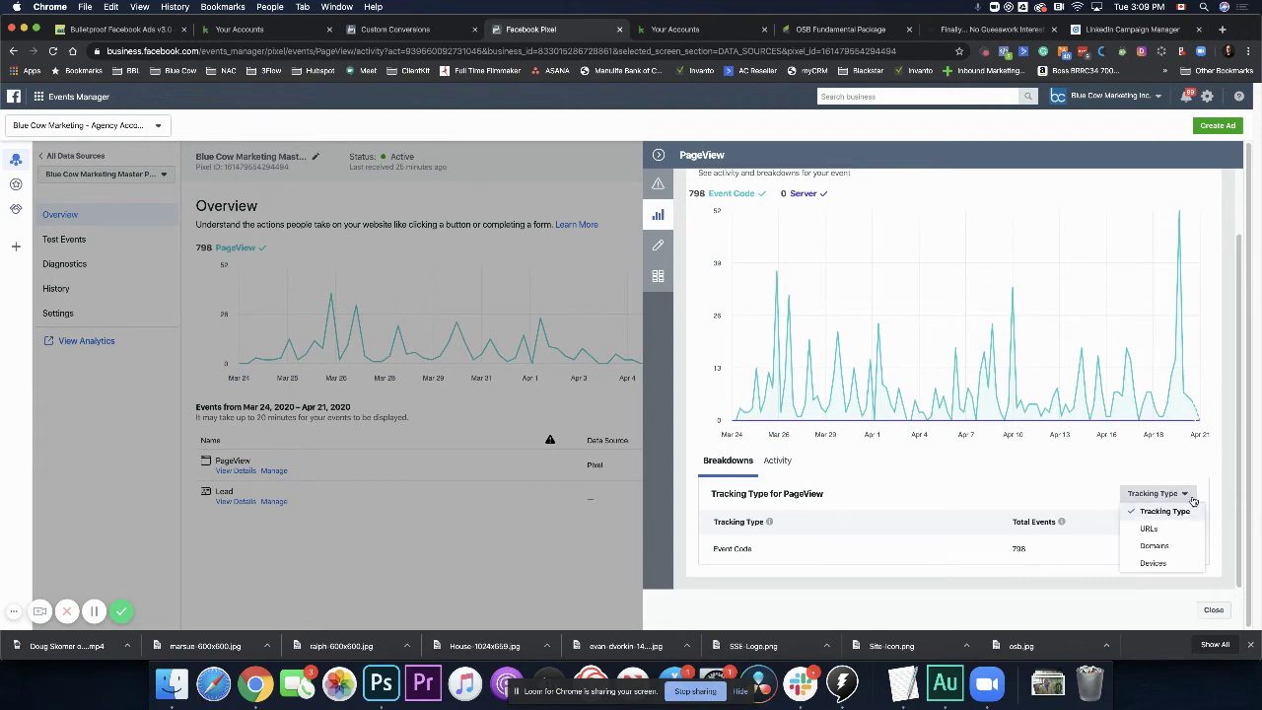
{"action": "left_click", "coordinate": [1148, 530]}
{"action": "scroll", "coordinate": [1108, 419], "scroll_direction": "down", "scroll_amount": 5}
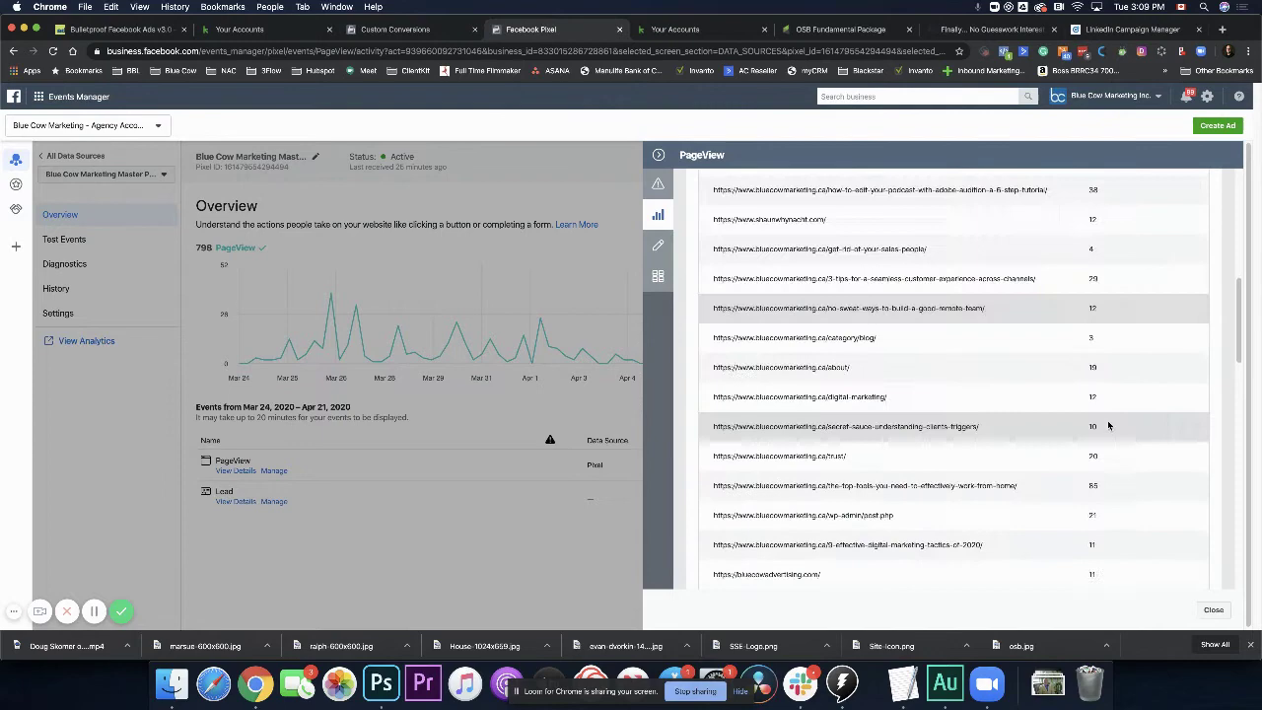
{"action": "scroll", "coordinate": [1056, 312], "scroll_direction": "up", "scroll_amount": 2}
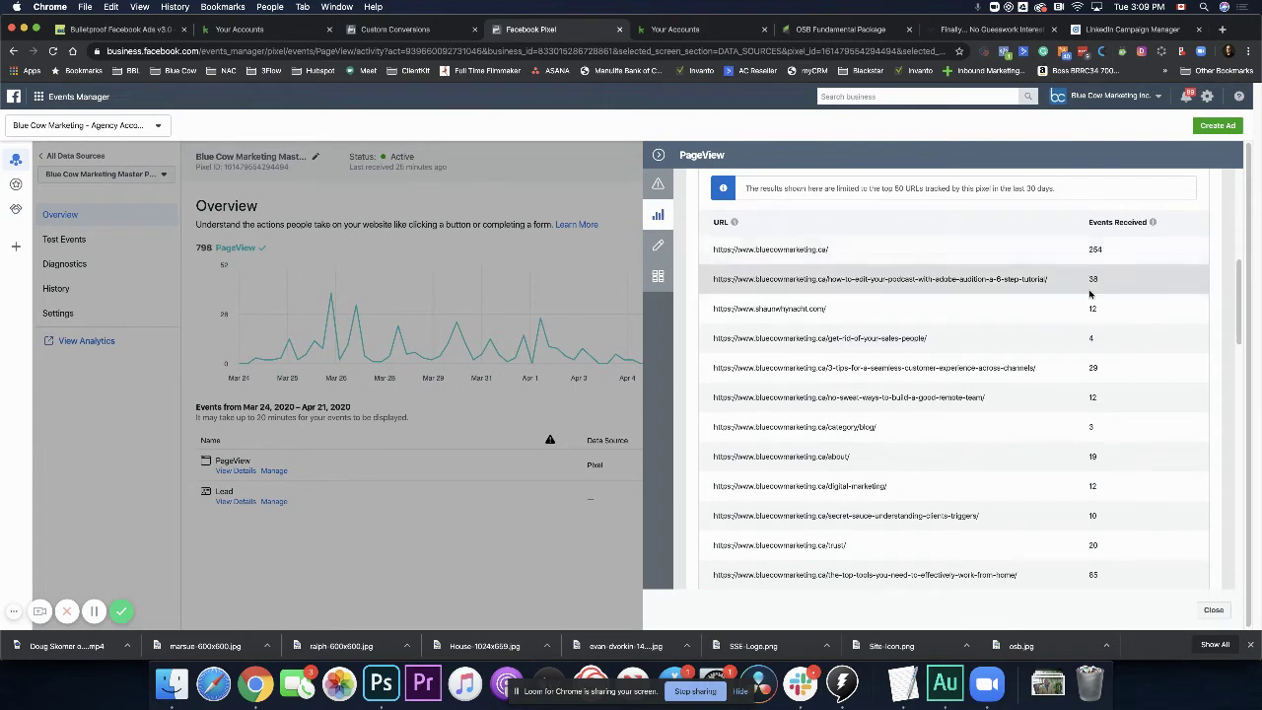
{"action": "scroll", "coordinate": [1102, 513], "scroll_direction": "up", "scroll_amount": 5}
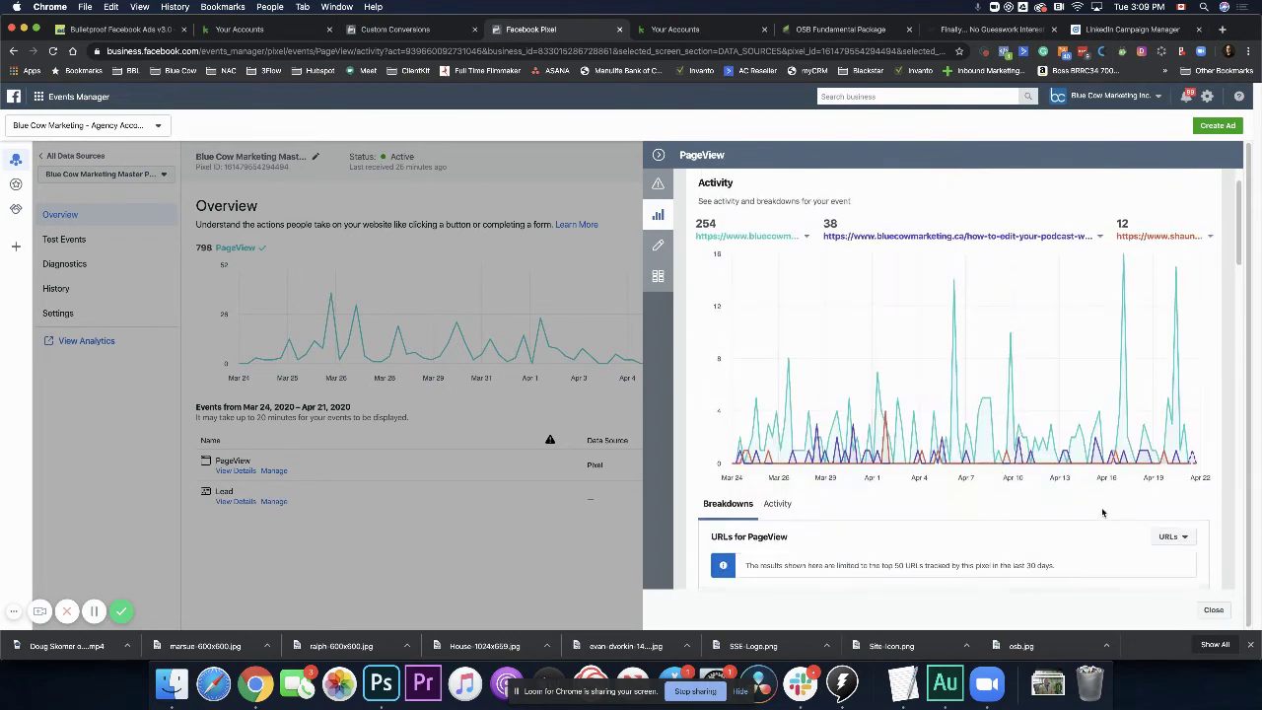
{"action": "left_click", "coordinate": [1168, 540]}
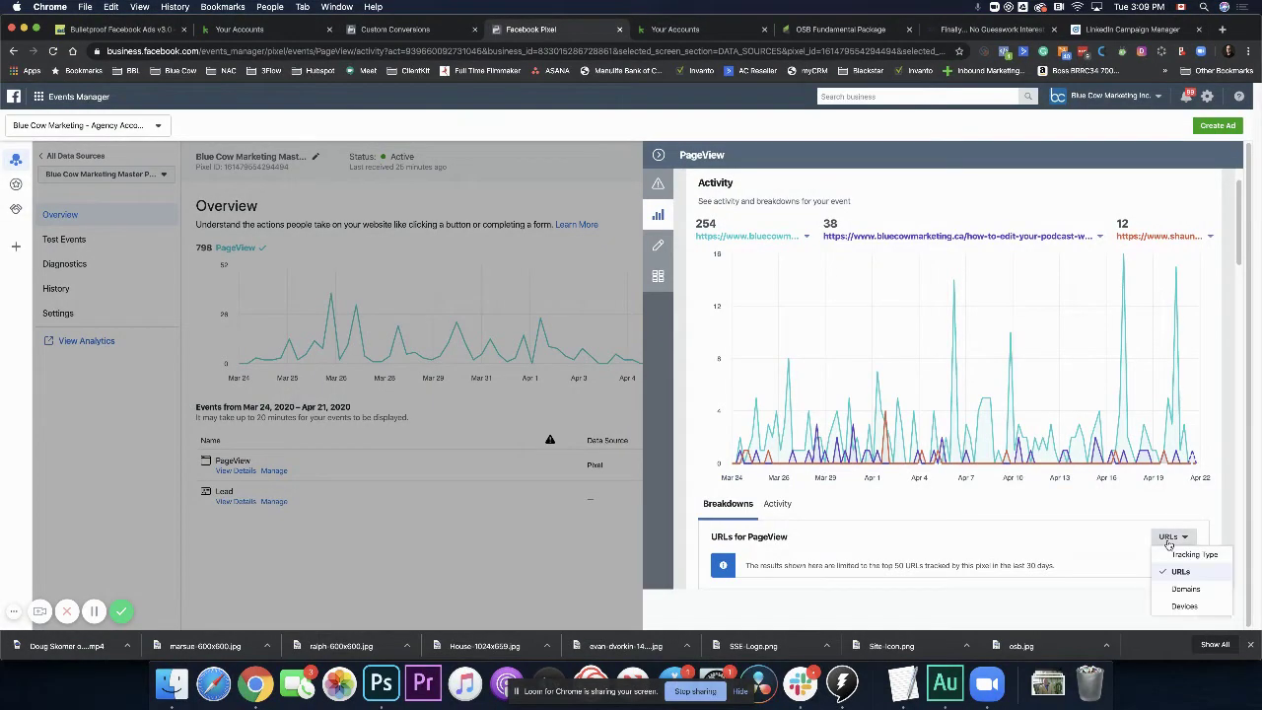
{"action": "left_click", "coordinate": [1182, 592]}
{"action": "scroll", "coordinate": [975, 473], "scroll_direction": "down", "scroll_amount": 3}
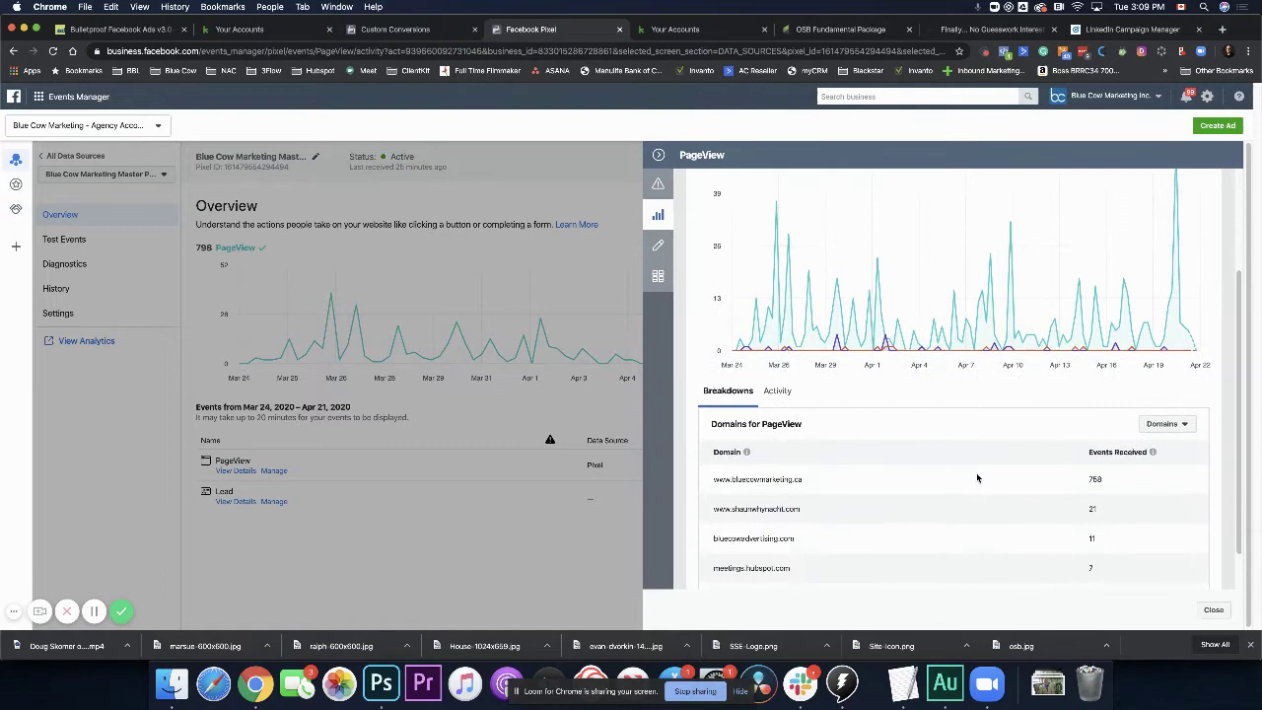
{"action": "scroll", "coordinate": [975, 472], "scroll_direction": "down", "scroll_amount": 1}
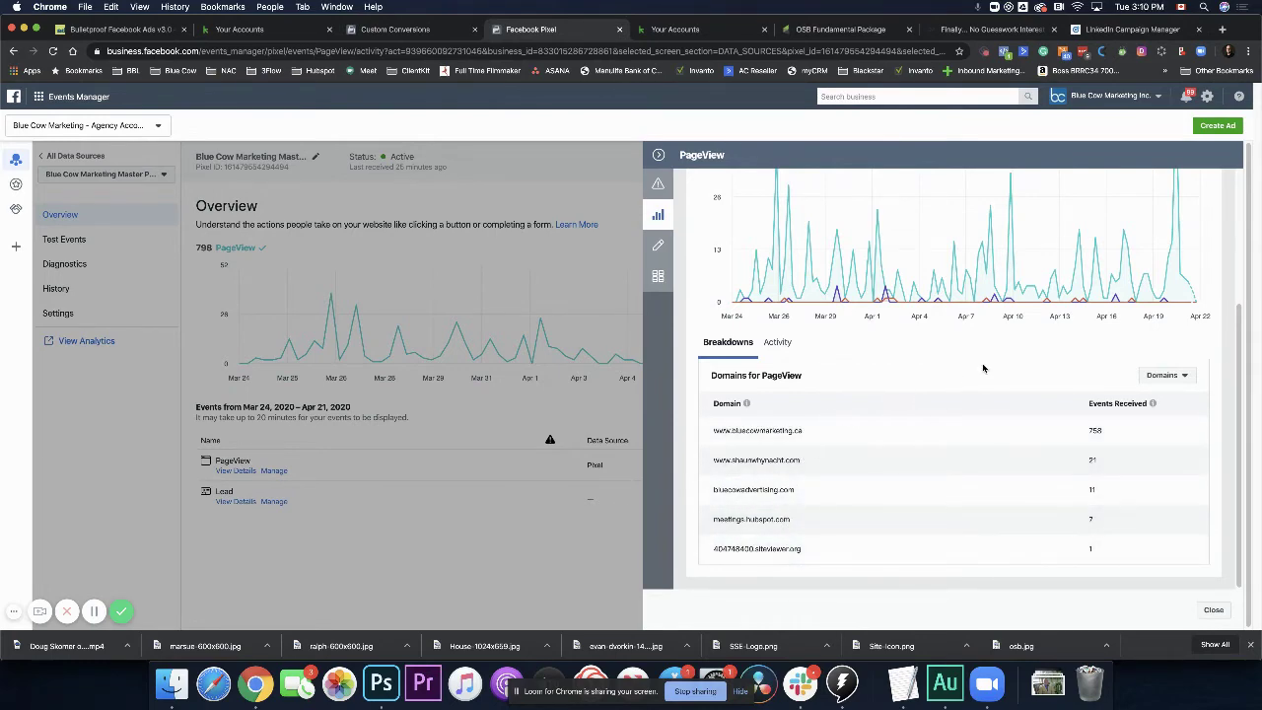
{"action": "scroll", "coordinate": [982, 368], "scroll_direction": "up", "scroll_amount": 4}
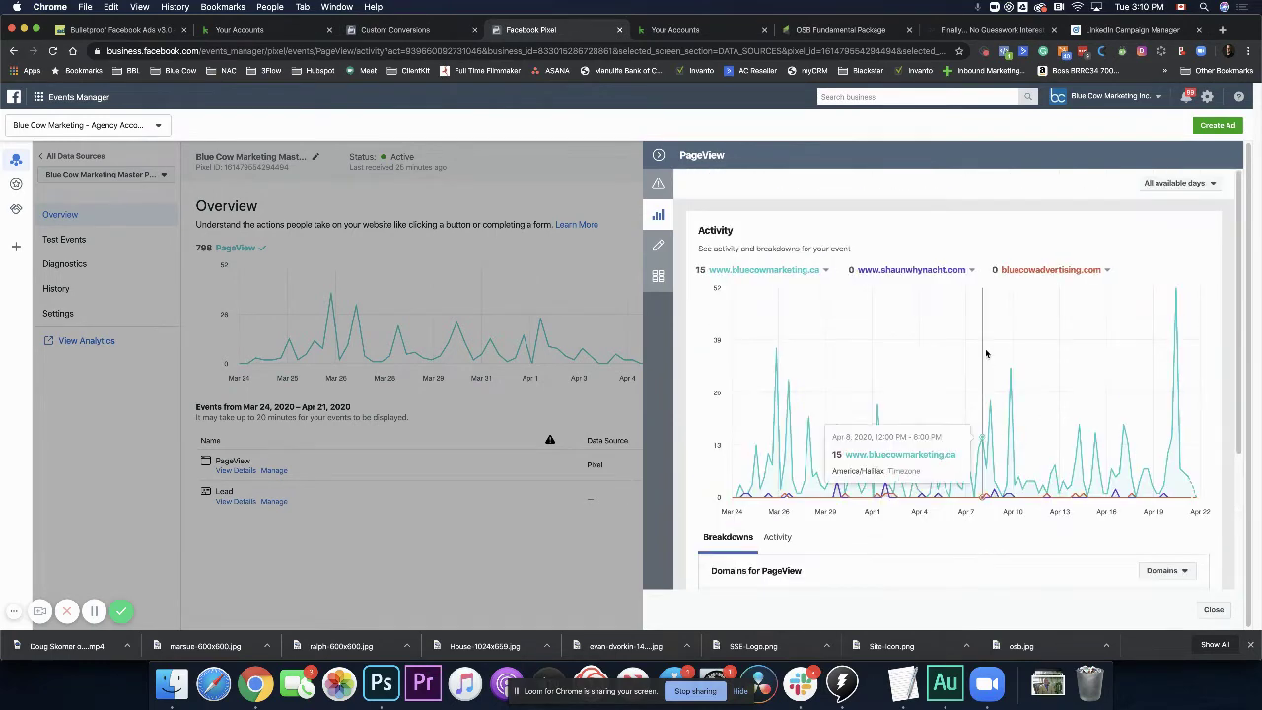
Close the PageView side panel to return to the Master Pixel's Overview
{"action": "left_click", "coordinate": [659, 157]}
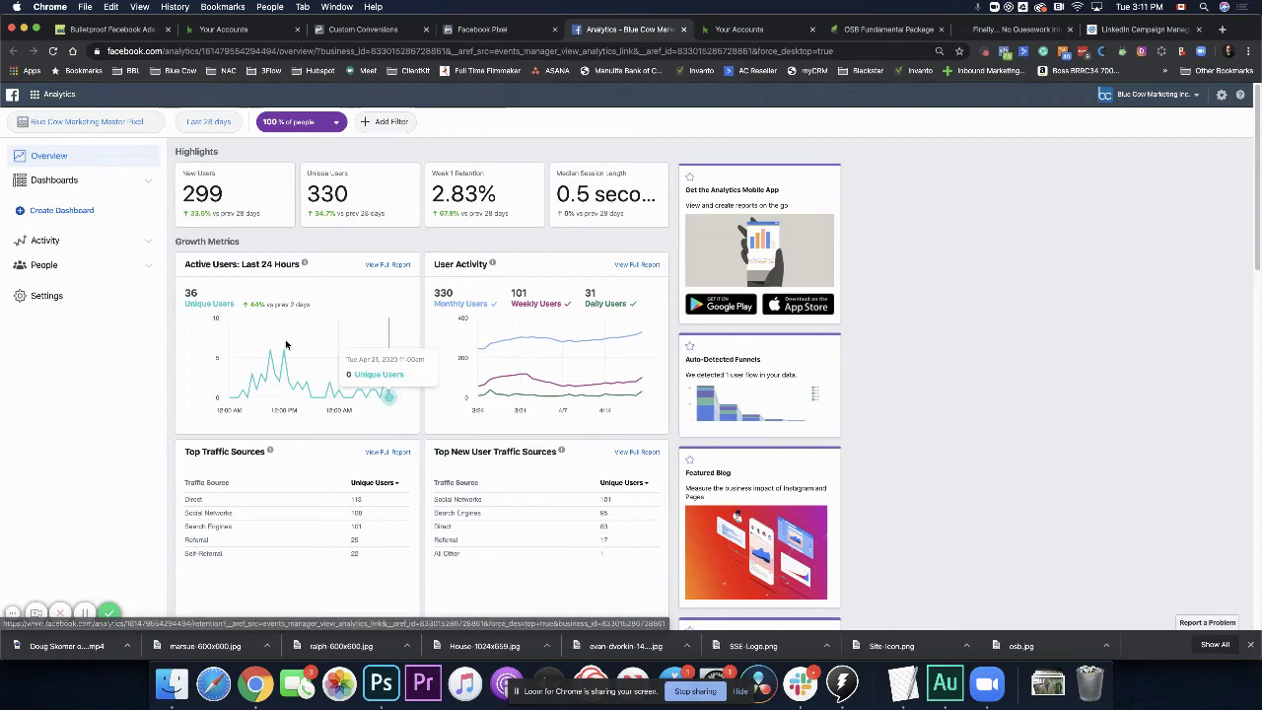
Scroll the Analytics overview to review traffic sources, led by Direct with 110 users
{"action": "scroll", "coordinate": [364, 394], "scroll_direction": "down", "scroll_amount": 3}
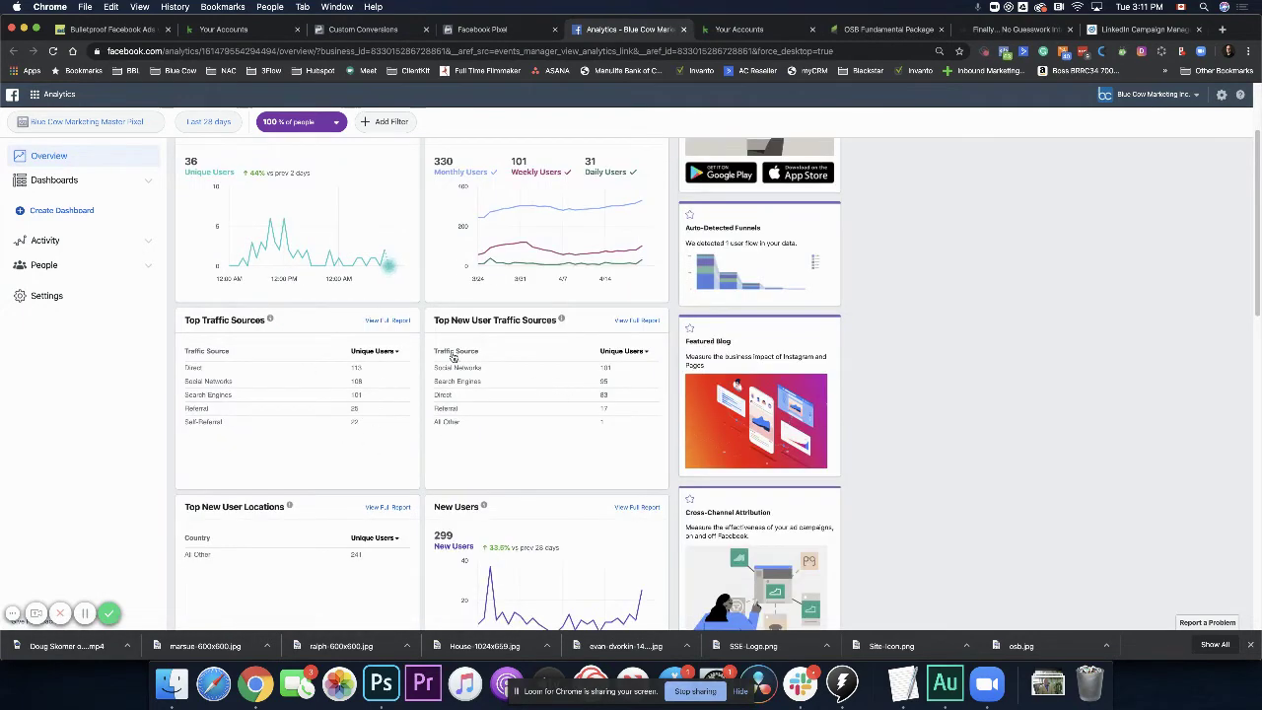
{"action": "scroll", "coordinate": [525, 407], "scroll_direction": "down", "scroll_amount": 5}
{"action": "scroll", "coordinate": [434, 438], "scroll_direction": "down", "scroll_amount": 3}
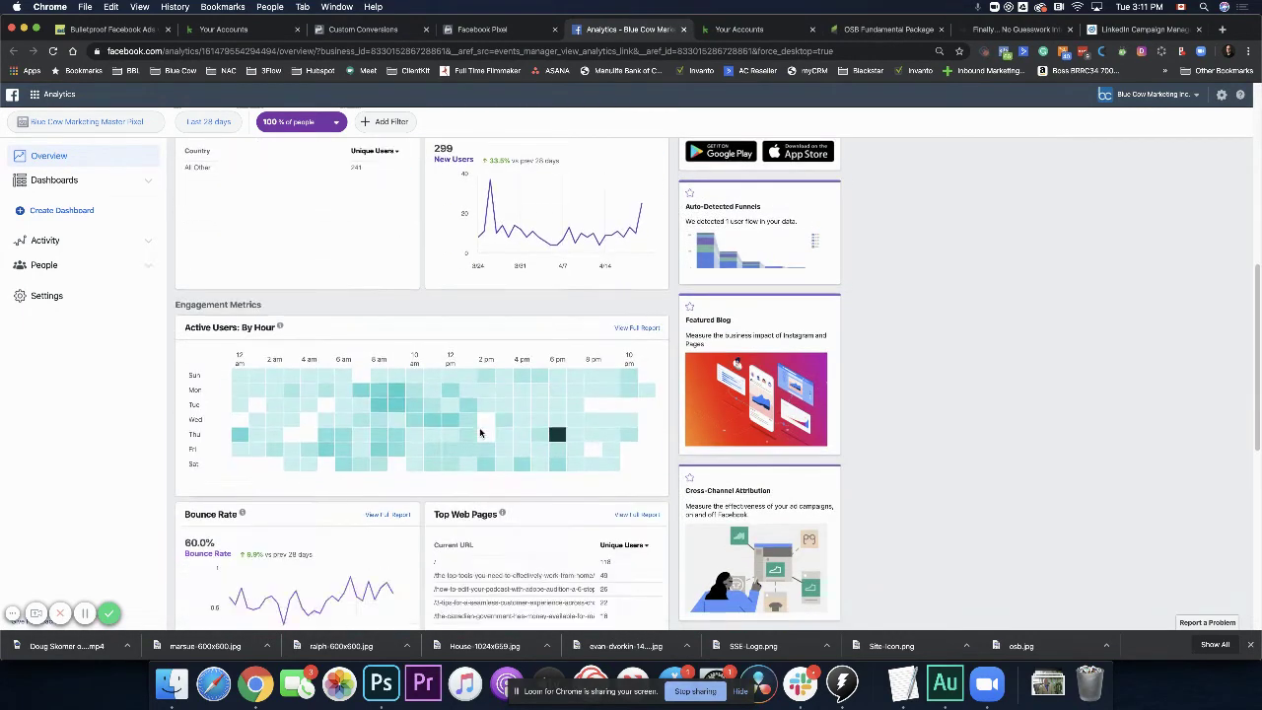
{"action": "scroll", "coordinate": [480, 432], "scroll_direction": "up", "scroll_amount": 10}
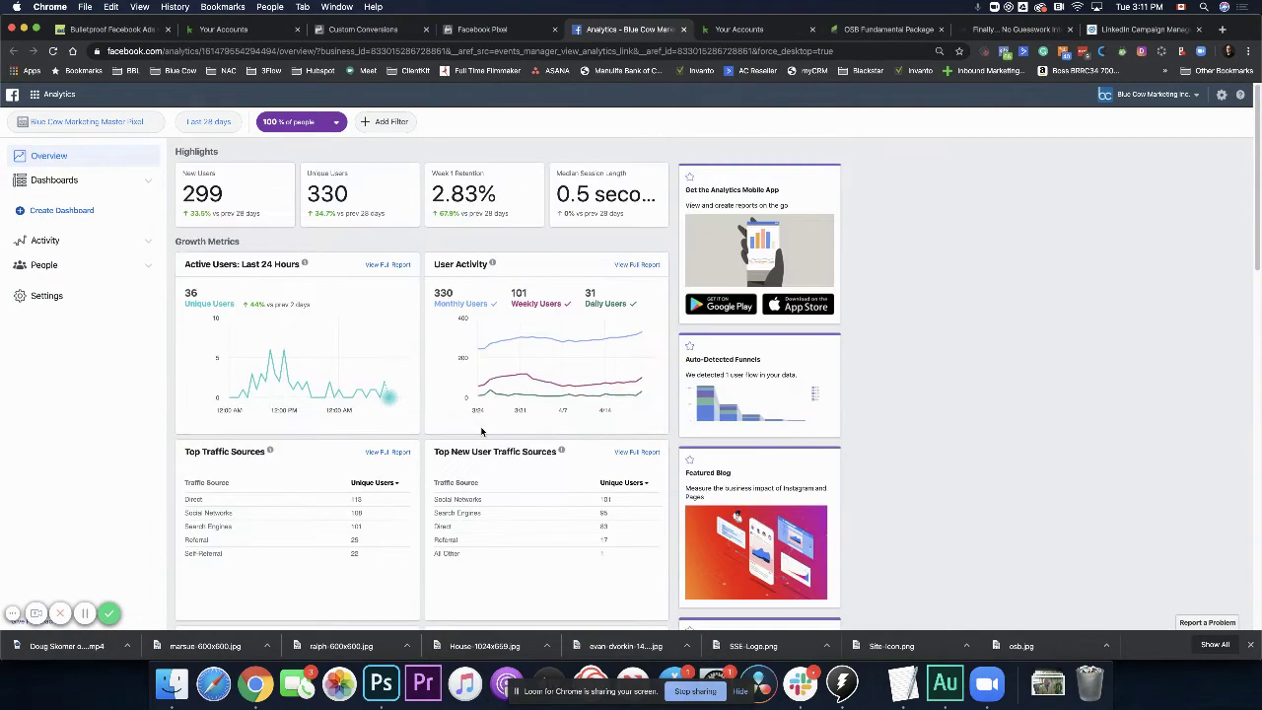
{"action": "left_click", "coordinate": [388, 123]}
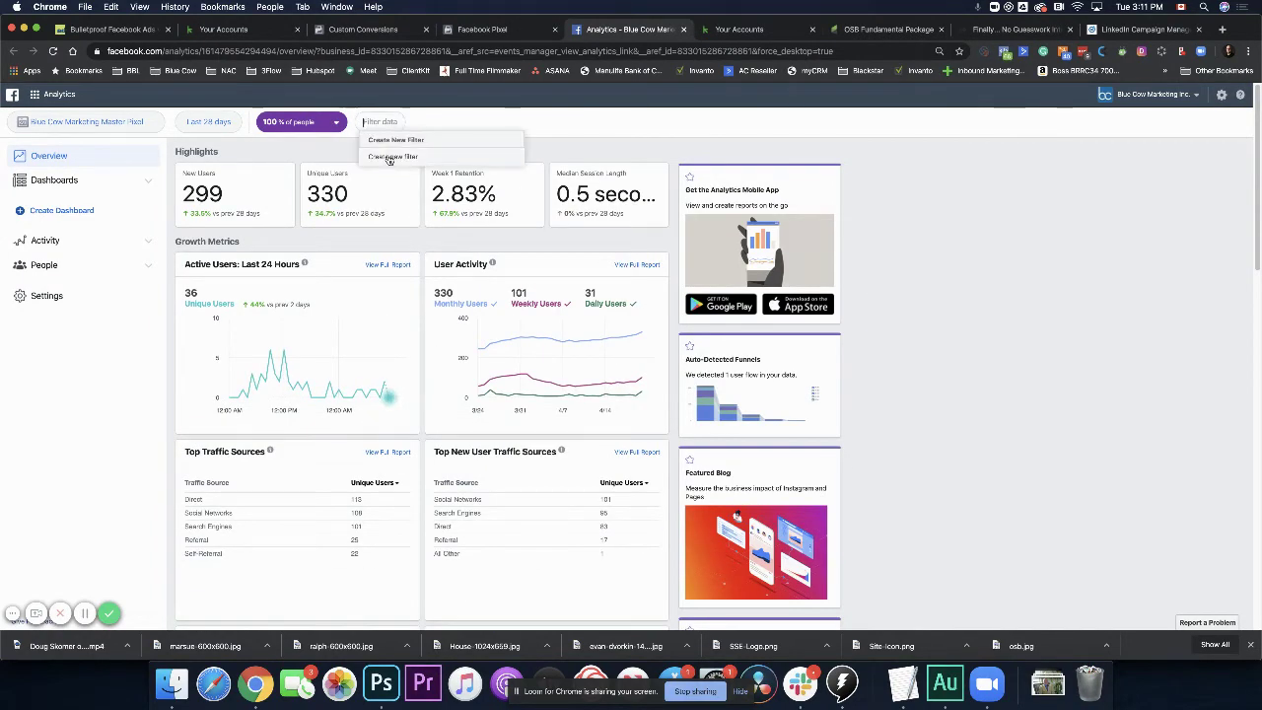
{"action": "left_click", "coordinate": [390, 158]}
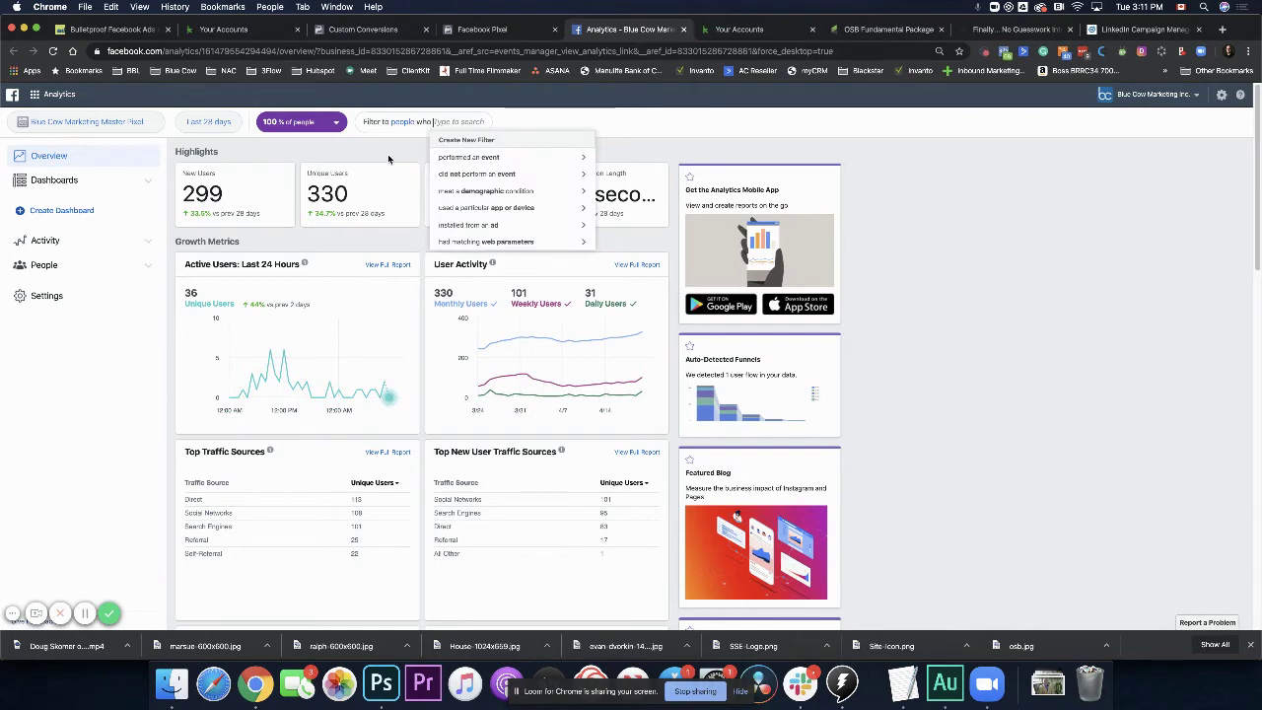
{"action": "left_click", "coordinate": [523, 161]}
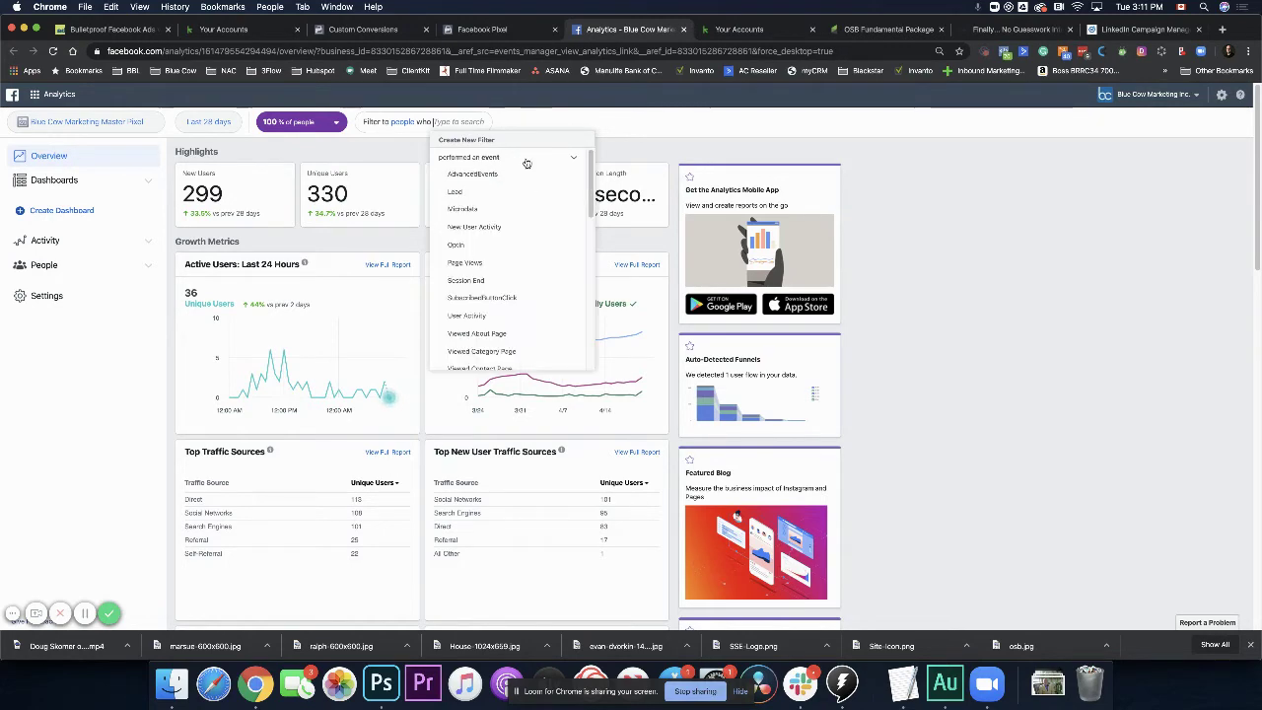
{"action": "scroll", "coordinate": [501, 248], "scroll_direction": "down", "scroll_amount": 6}
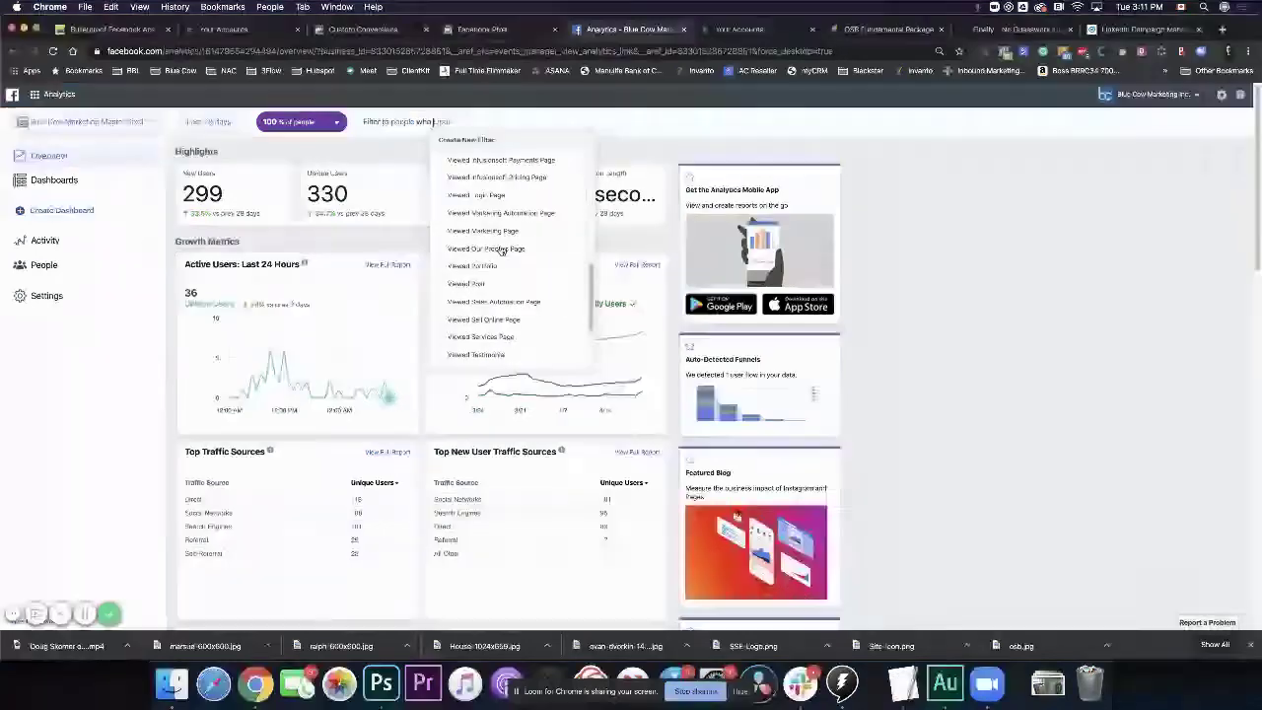
{"action": "scroll", "coordinate": [500, 252], "scroll_direction": "up", "scroll_amount": 8}
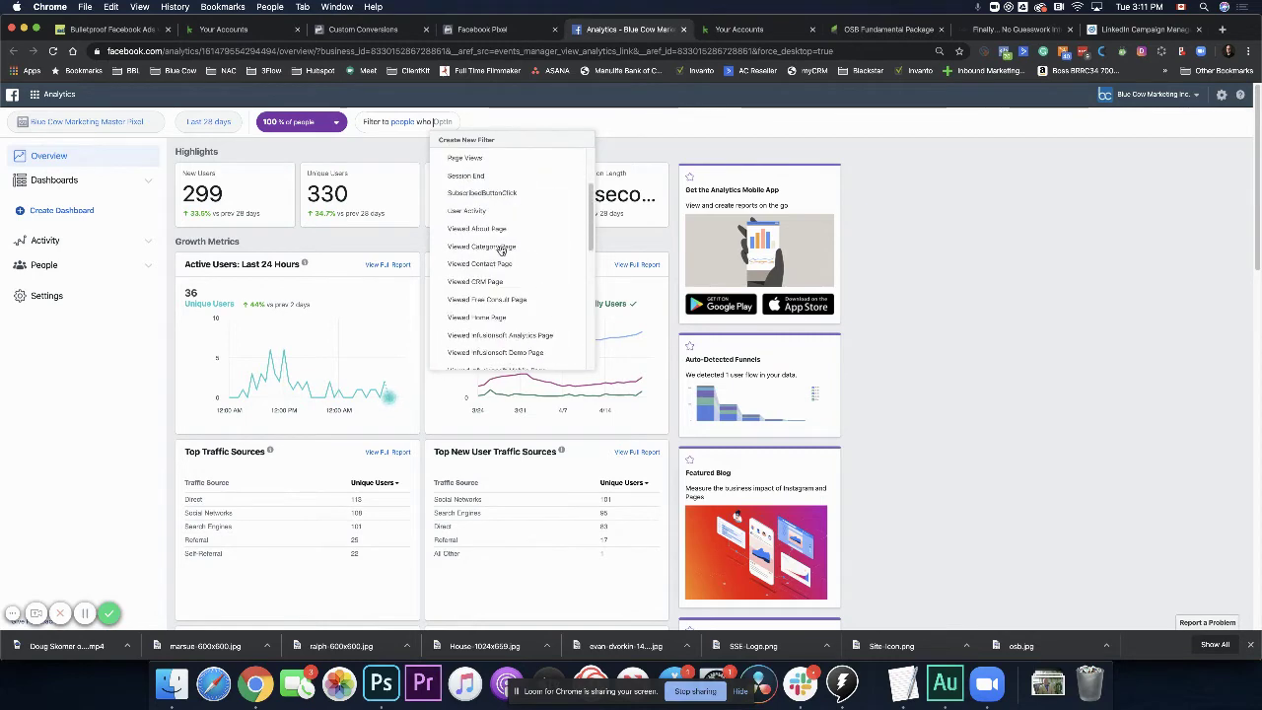
{"action": "scroll", "coordinate": [500, 251], "scroll_direction": "up", "scroll_amount": 3}
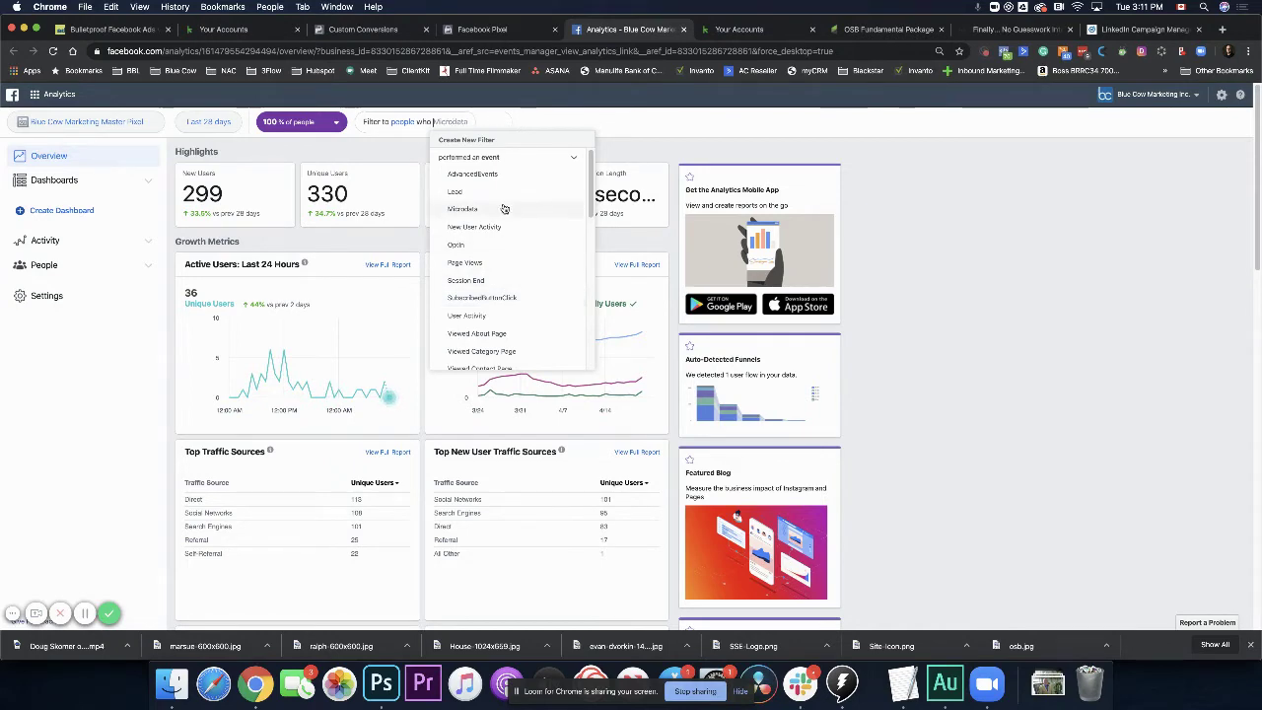
{"action": "left_click", "coordinate": [429, 155]}
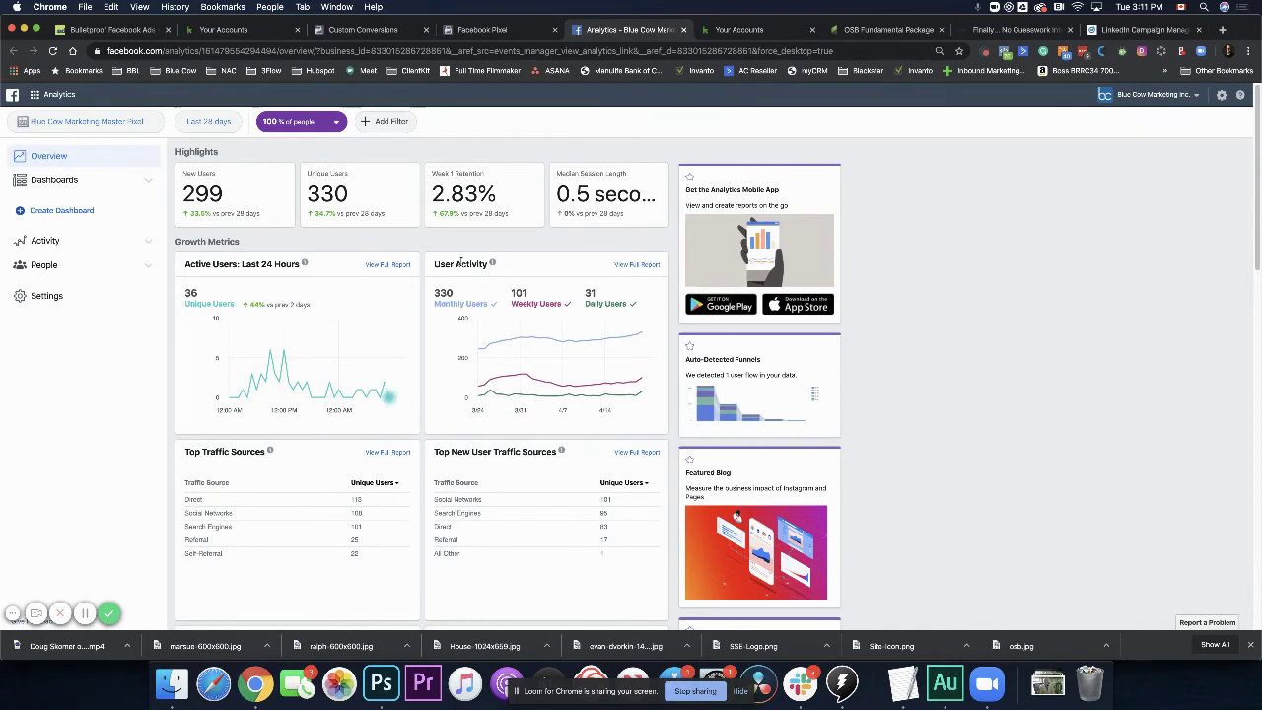
{"action": "scroll", "coordinate": [460, 262], "scroll_direction": "down", "scroll_amount": 8}
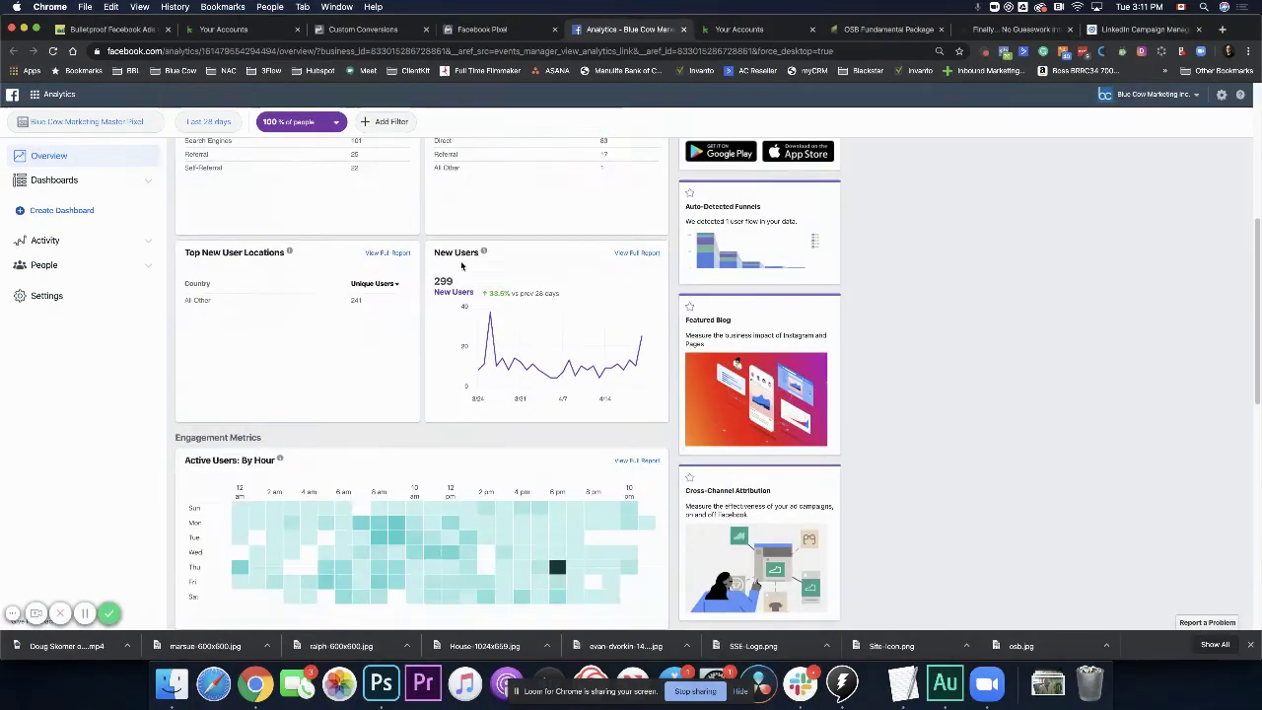
{"action": "scroll", "coordinate": [460, 266], "scroll_direction": "down", "scroll_amount": 4}
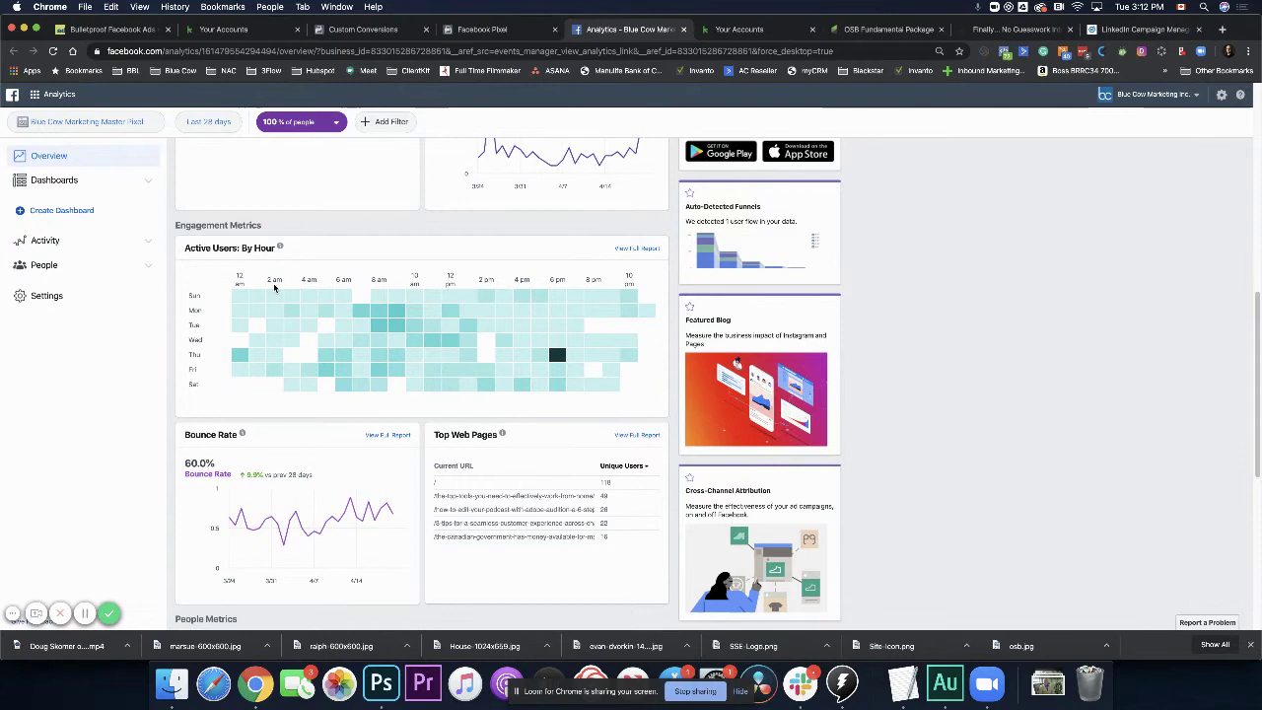
{"action": "mouse_move", "coordinate": [491, 290]}
{"action": "mouse_move", "coordinate": [391, 319]}
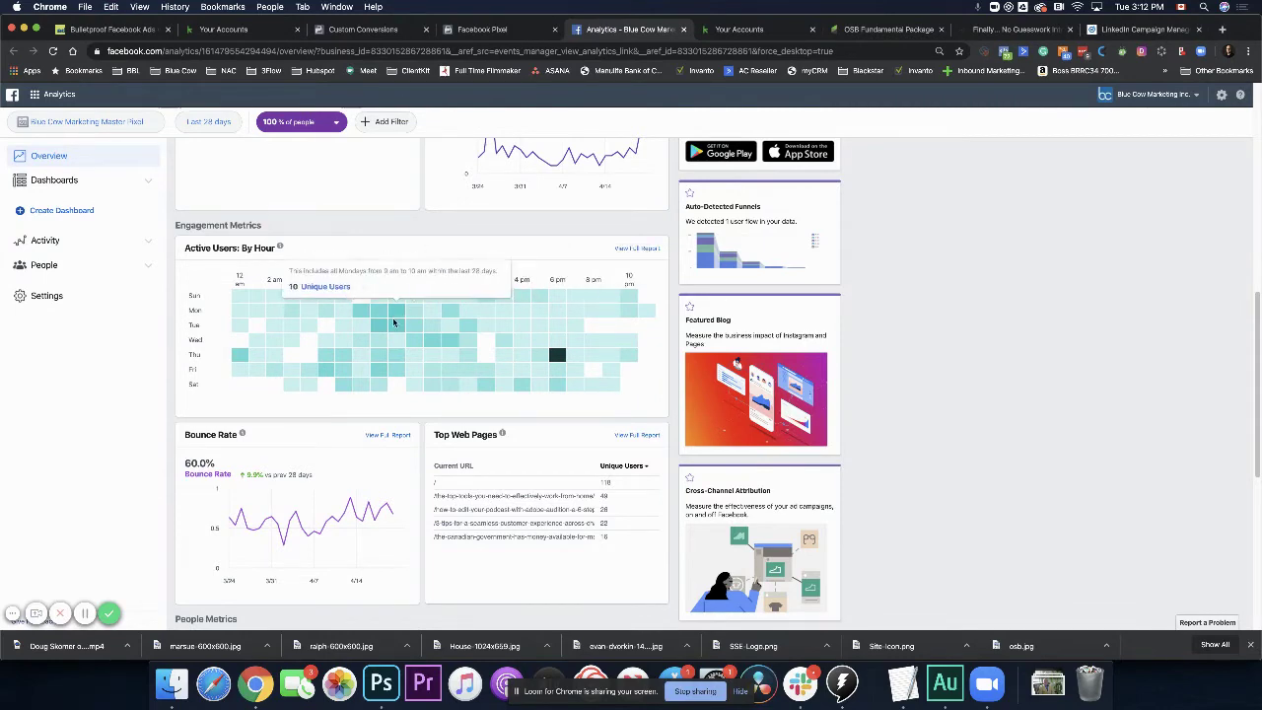
{"action": "mouse_move", "coordinate": [557, 357]}
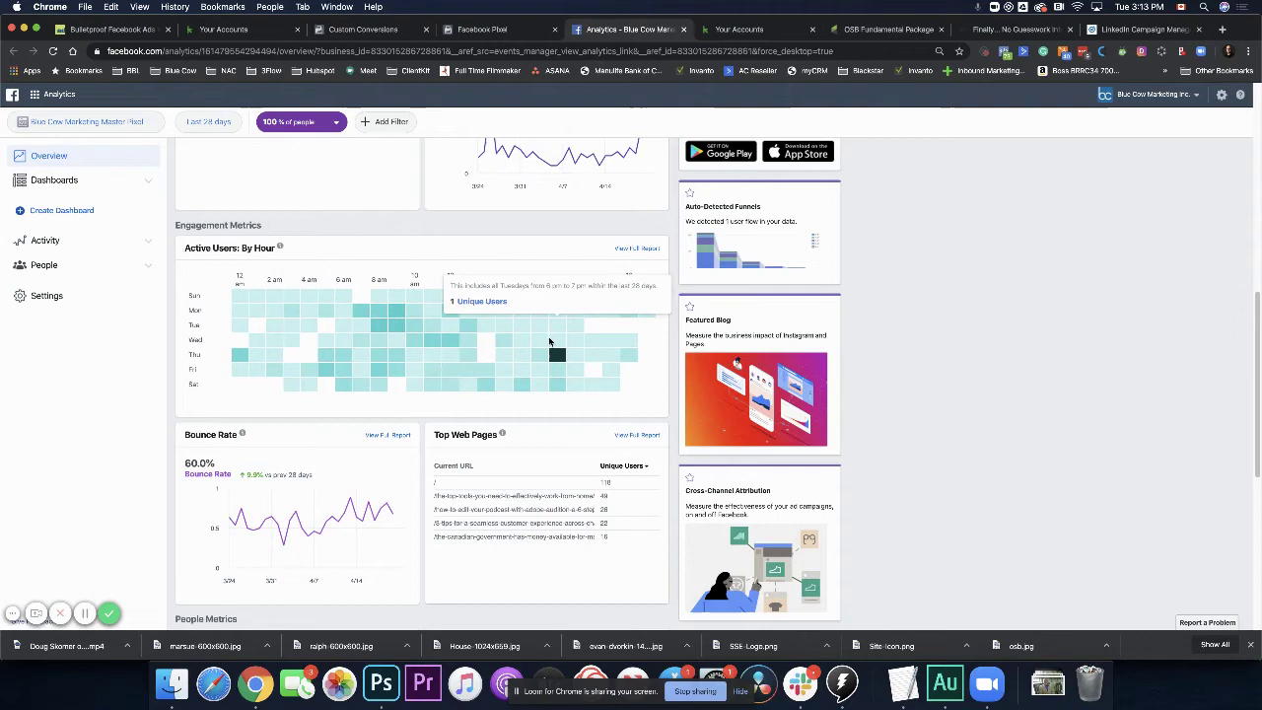
Open the full Active Users report to review its 475 sessions and device charts
{"action": "left_click", "coordinate": [639, 250]}
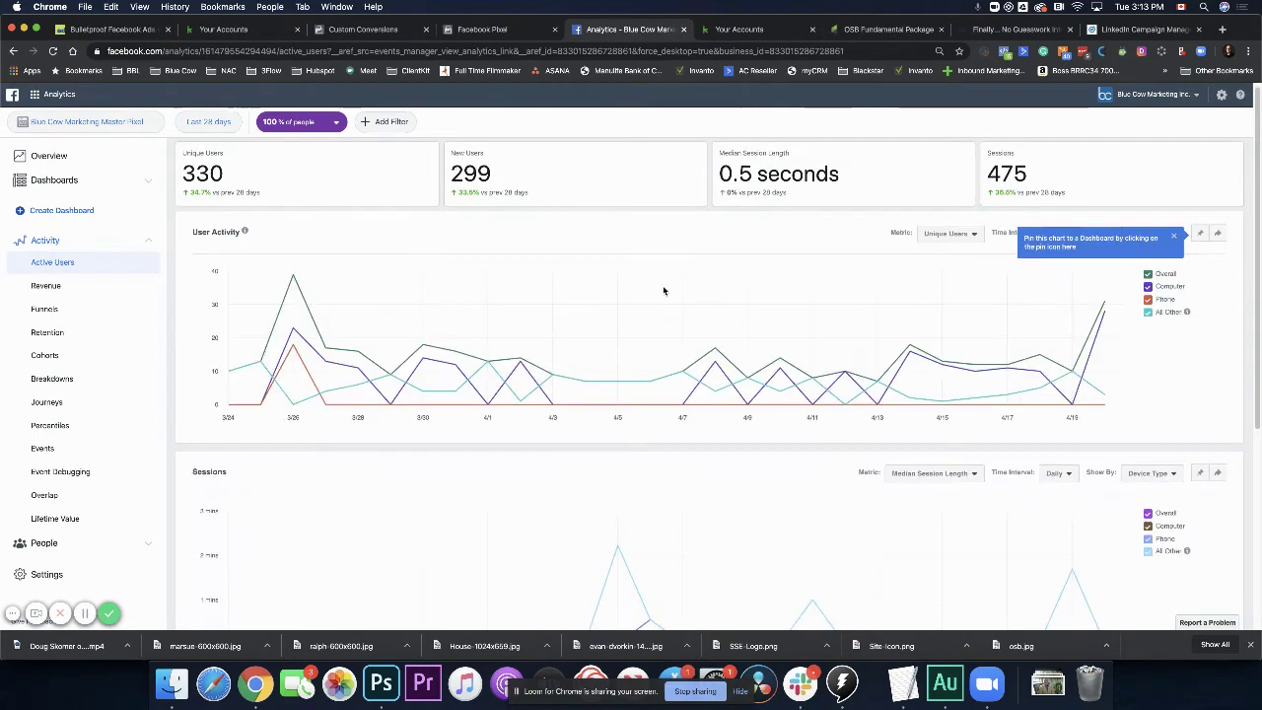
{"action": "scroll", "coordinate": [517, 323], "scroll_direction": "down", "scroll_amount": 4}
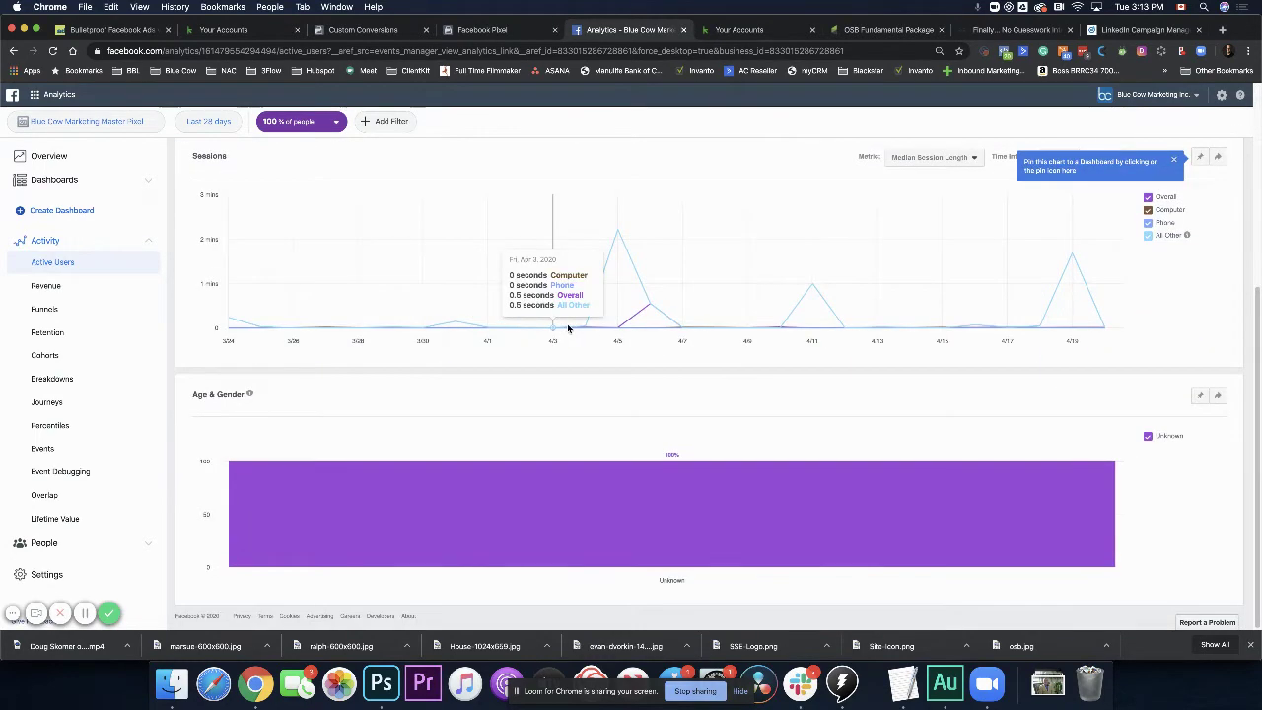
{"action": "scroll", "coordinate": [568, 325], "scroll_direction": "up", "scroll_amount": 1}
{"action": "scroll", "coordinate": [567, 321], "scroll_direction": "up", "scroll_amount": 3}
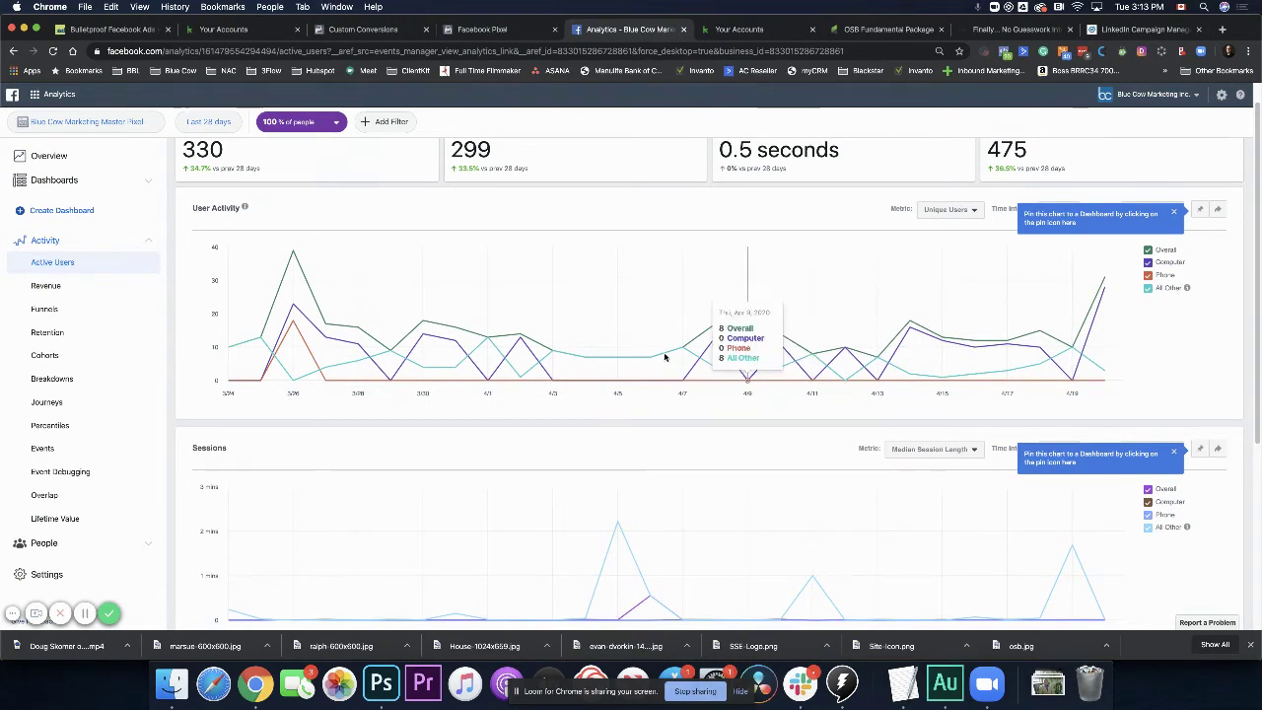
{"action": "scroll", "coordinate": [491, 273], "scroll_direction": "up", "scroll_amount": 1}
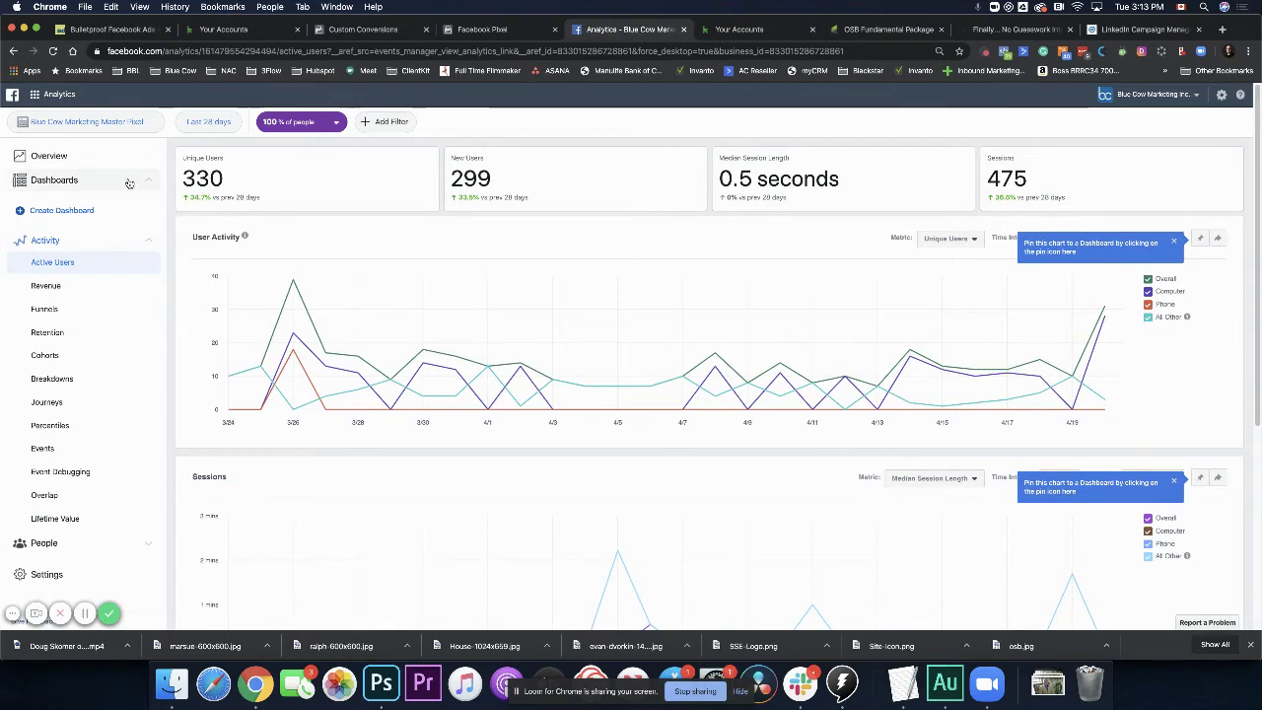
Create a private dashboard named 'Test Dashboard'
{"action": "left_click", "coordinate": [57, 212]}
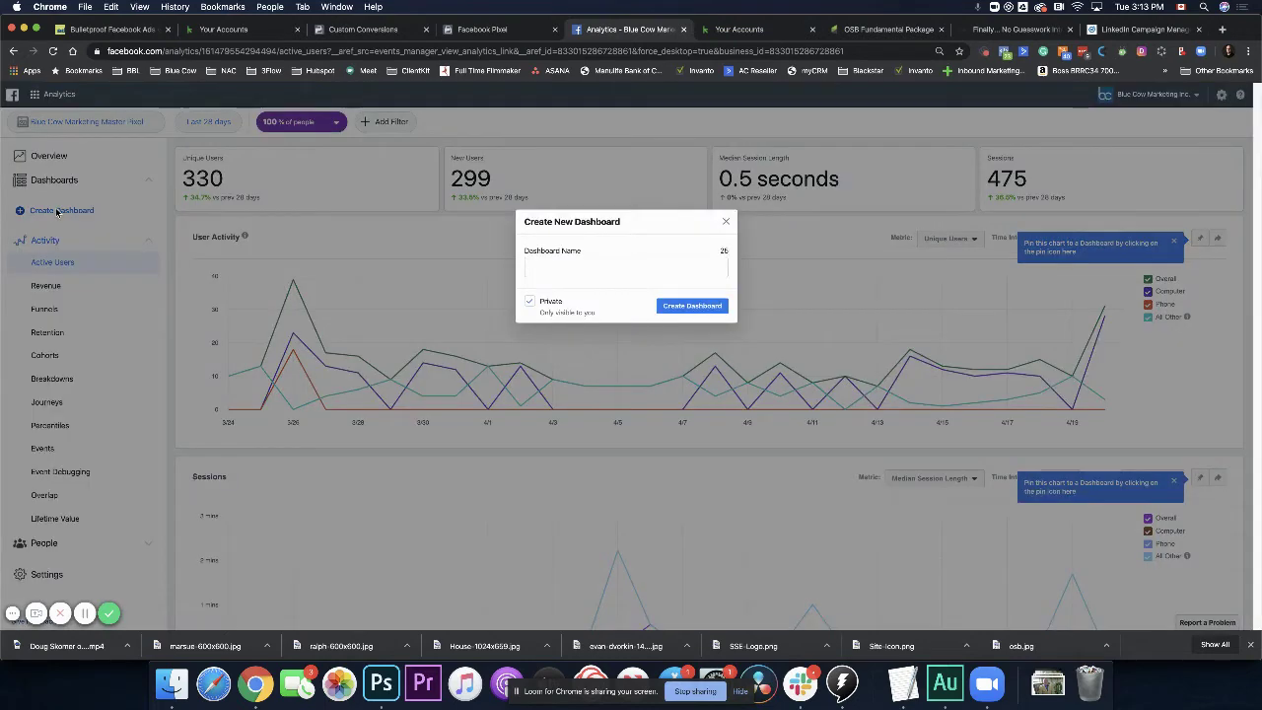
{"action": "left_click", "coordinate": [532, 265]}
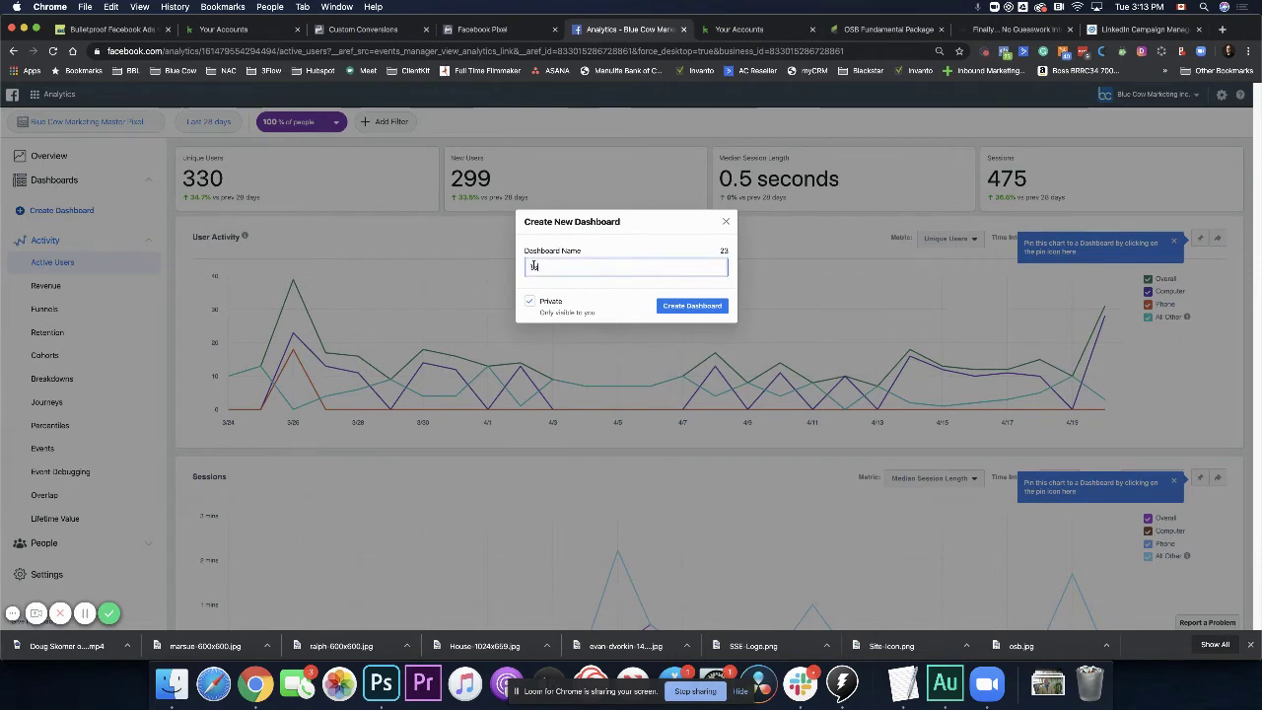
{"action": "type", "text": "Ssl"}
{"action": "key", "text": "BackSpace"}
{"action": "type", "text": ": Dashboard"}
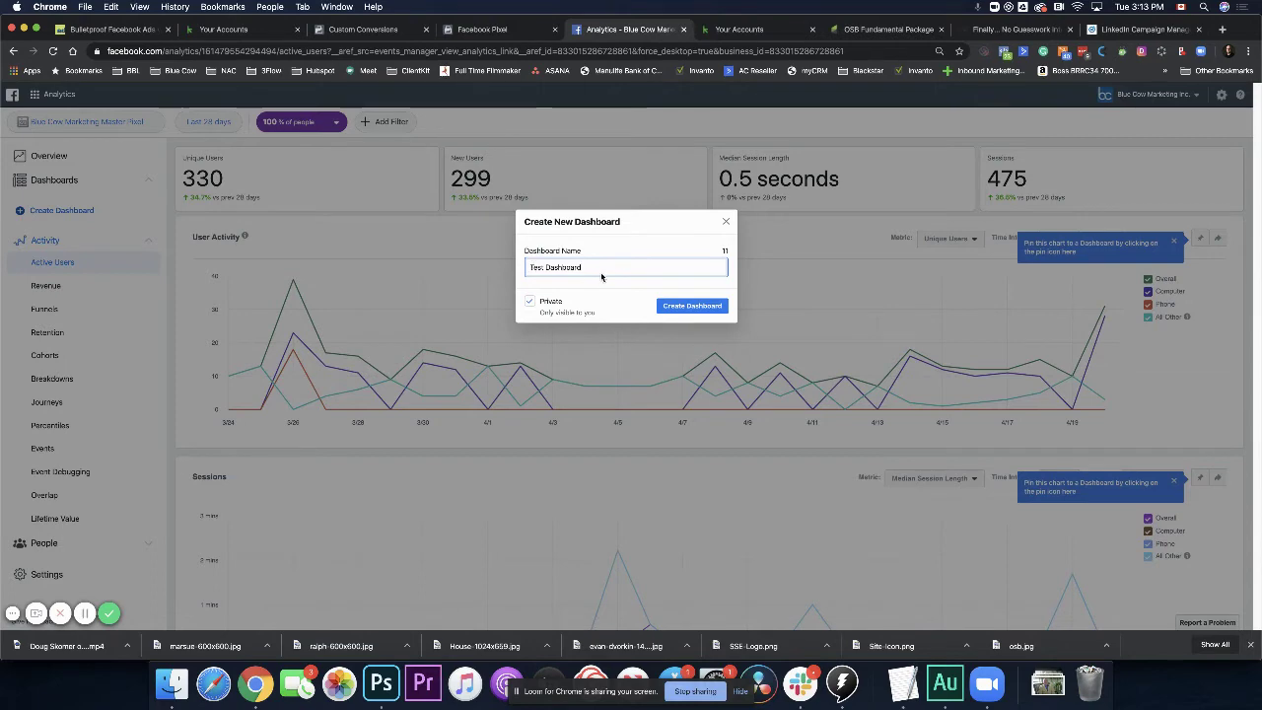
{"action": "left_click", "coordinate": [695, 309]}
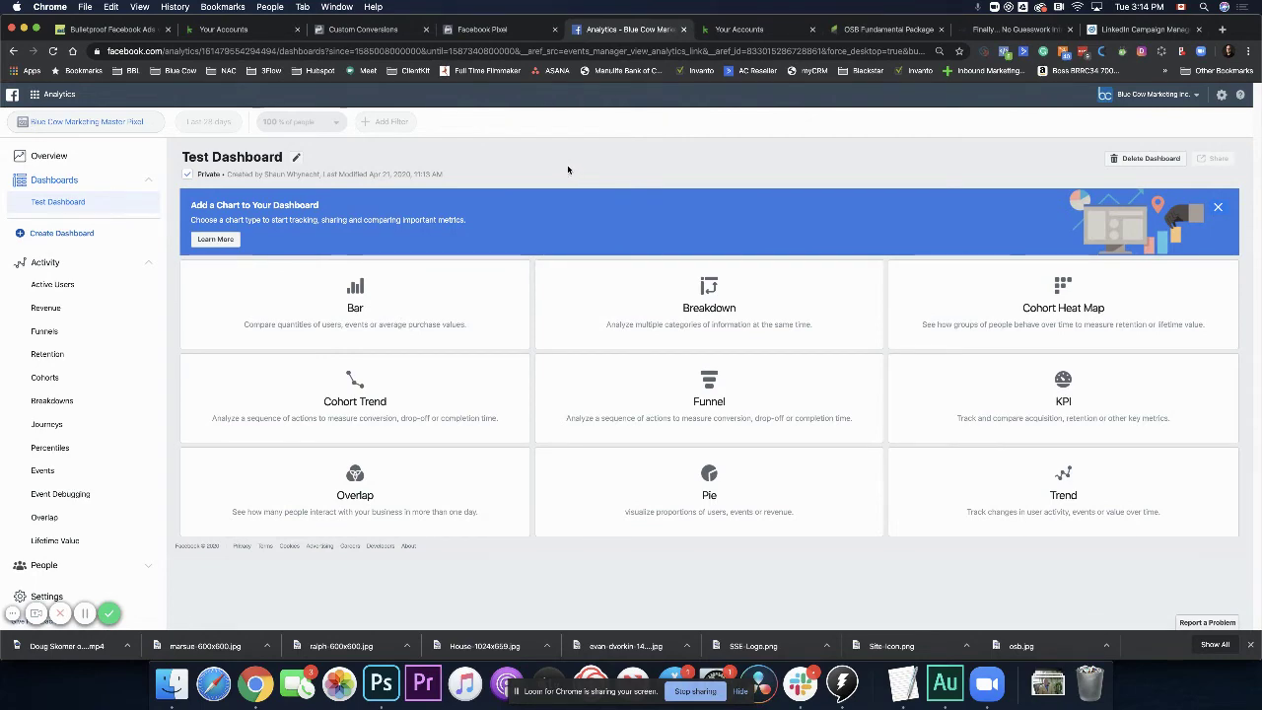
In a new tab, search Google for 'facebook pixel helper'
{"action": "left_click", "coordinate": [1222, 30]}
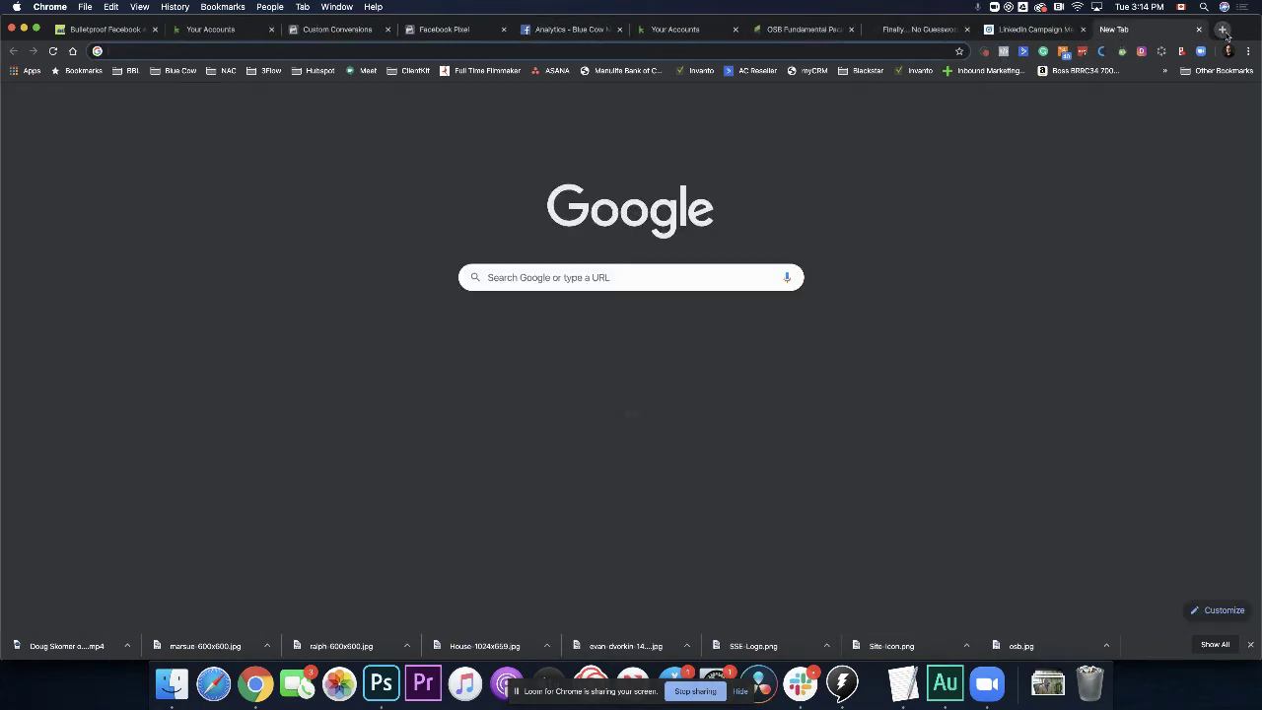
{"action": "type", "text": "google.com"}
{"action": "key", "text": "Return"}
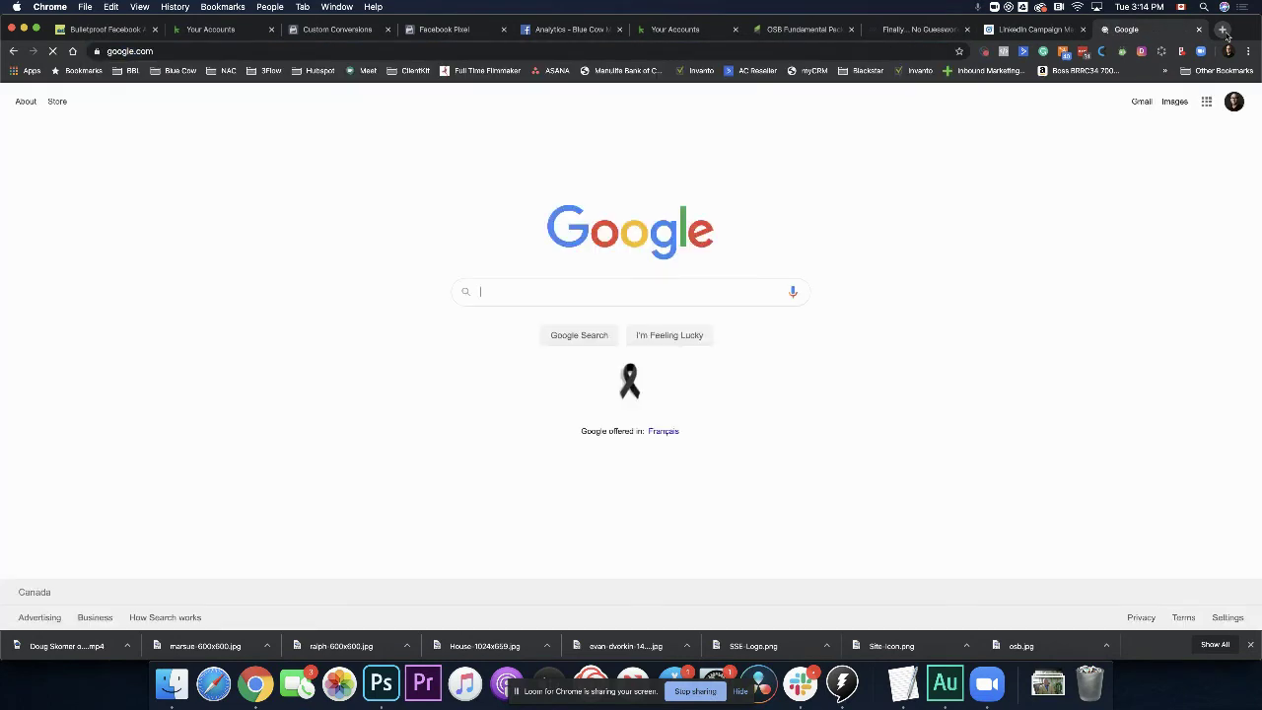
{"action": "type", "text": "facebook p"}
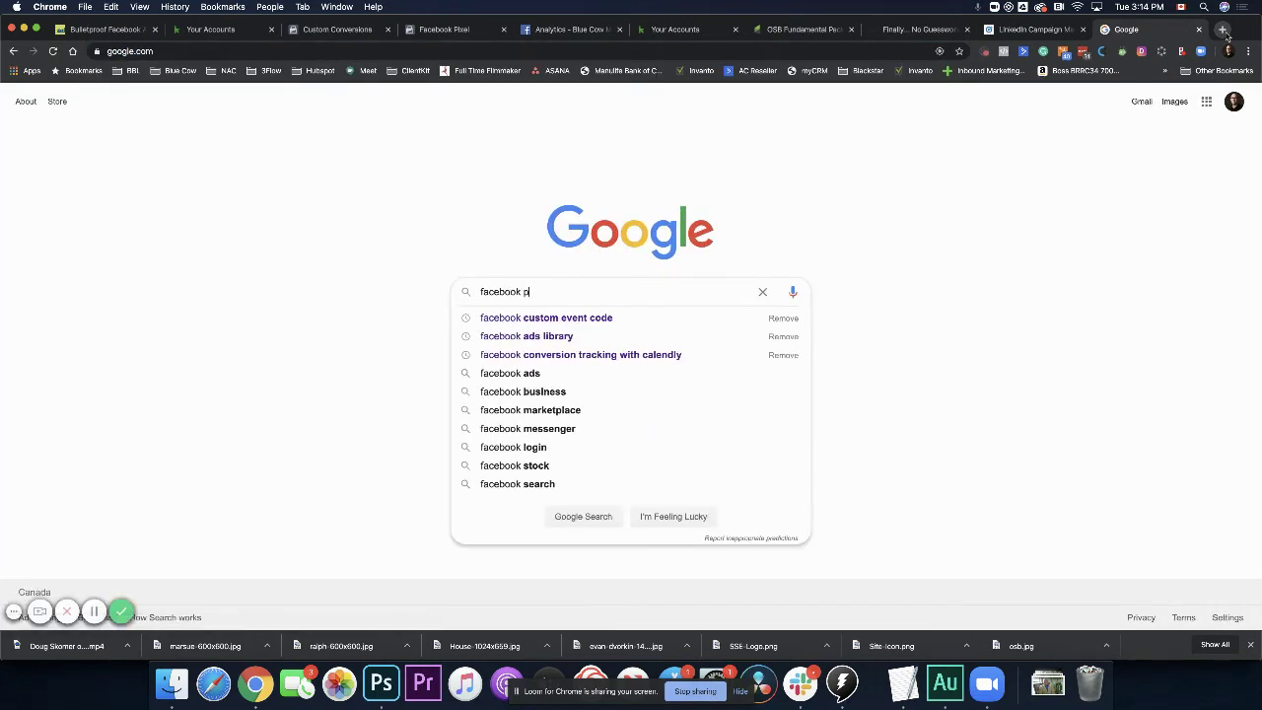
{"action": "type", "text": "ixel helper"}
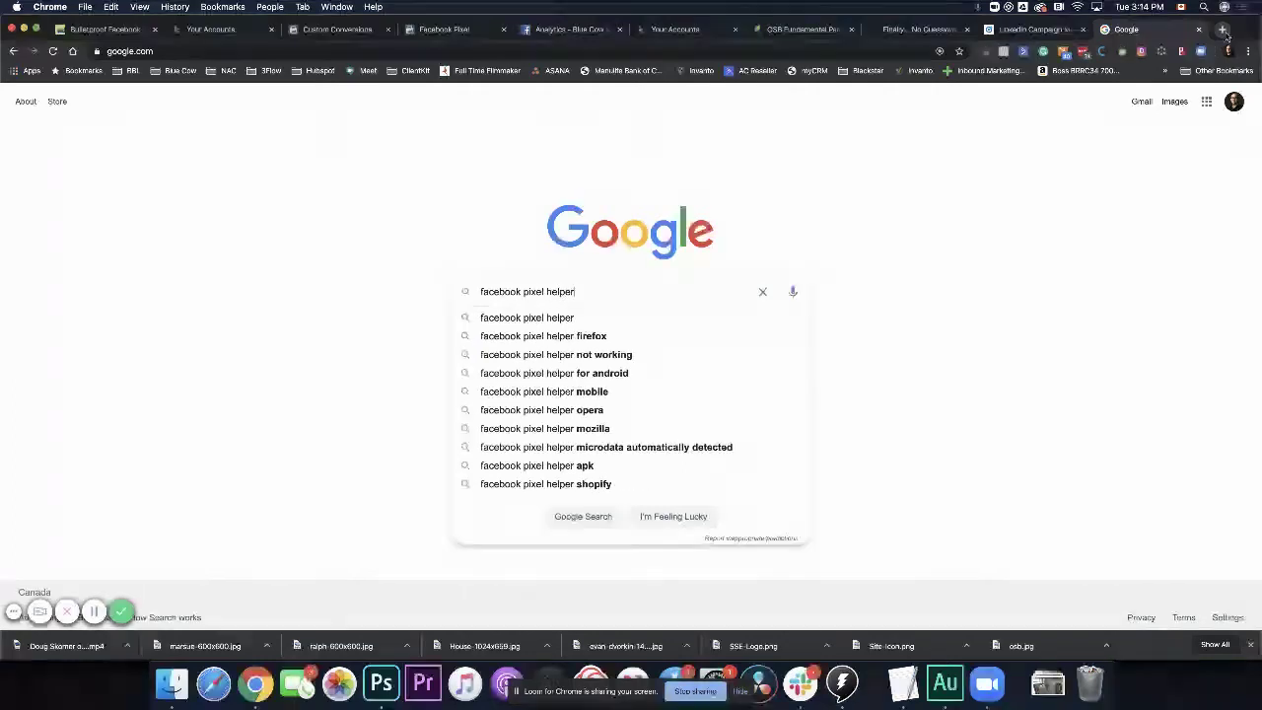
{"action": "key", "text": "Return"}
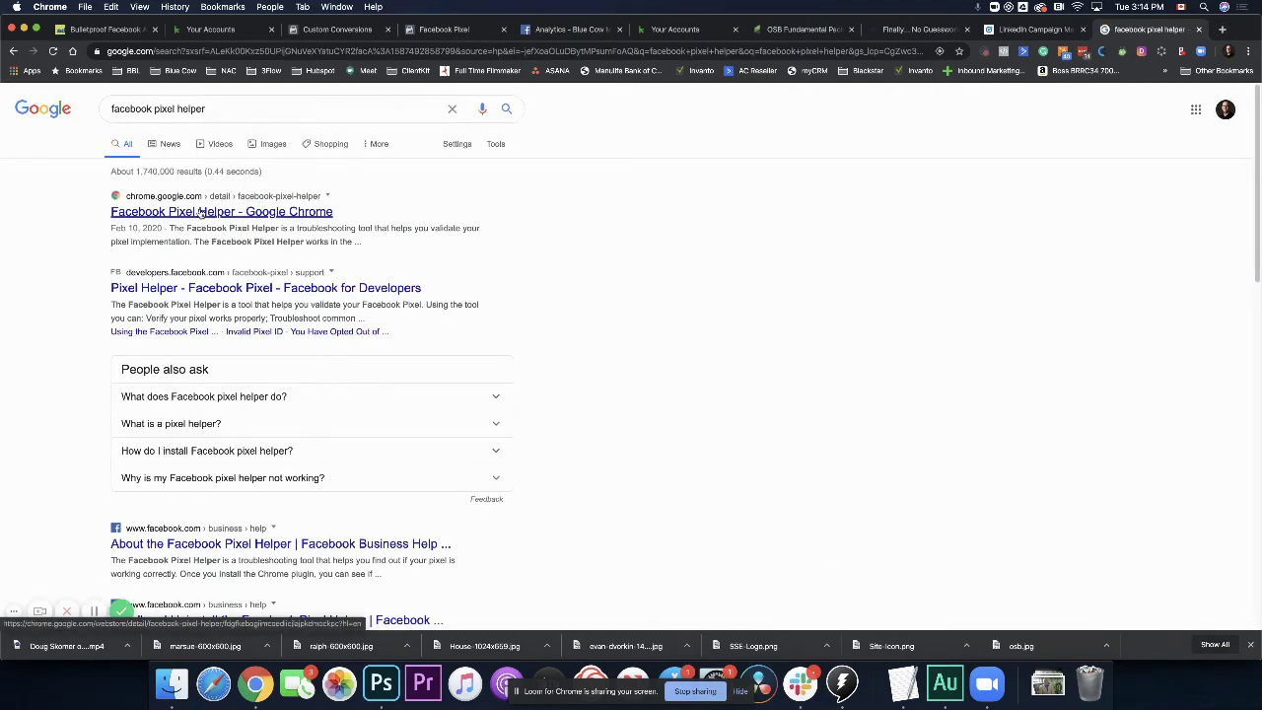
Load the bluecowmarketing.ca homepage
{"action": "left_click", "coordinate": [223, 53]}
{"action": "type", "text": "b"}
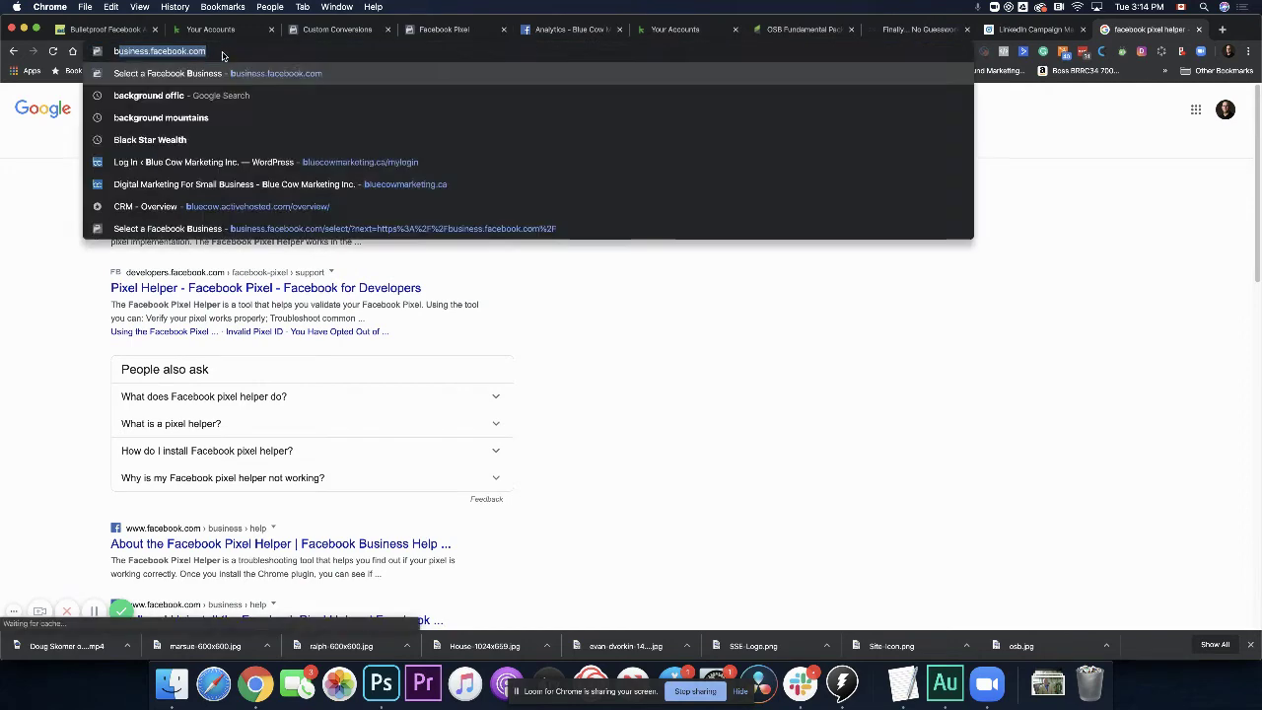
{"action": "type", "text": "luecow"}
{"action": "key", "text": "Return"}
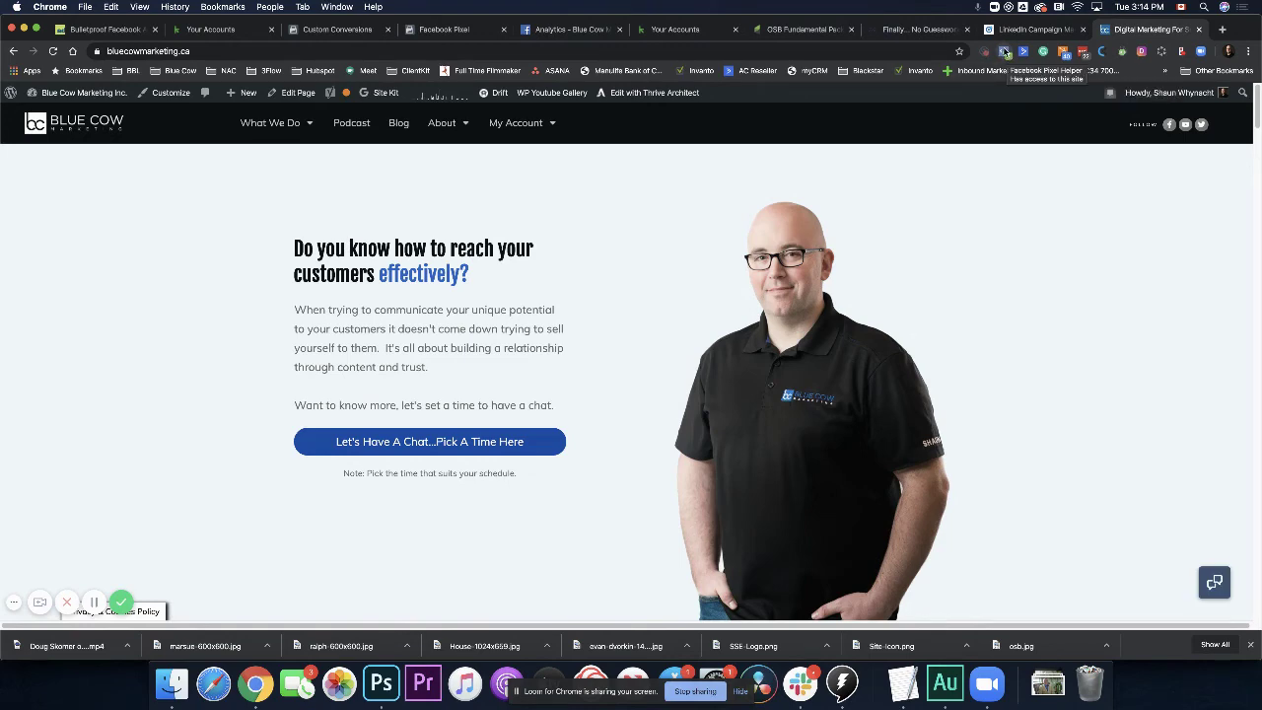
{"action": "left_click", "coordinate": [1005, 51]}
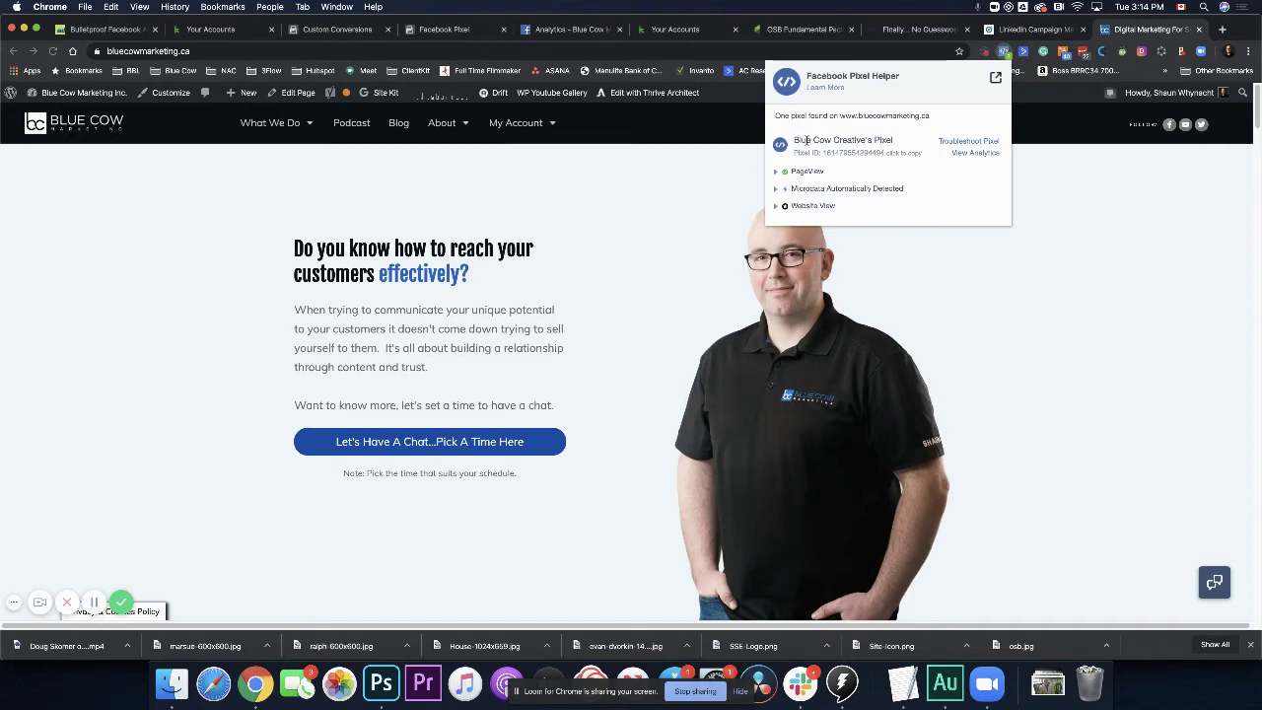
{"action": "left_click_drag", "start_coordinate": [795, 140], "coordinate": [899, 146]}
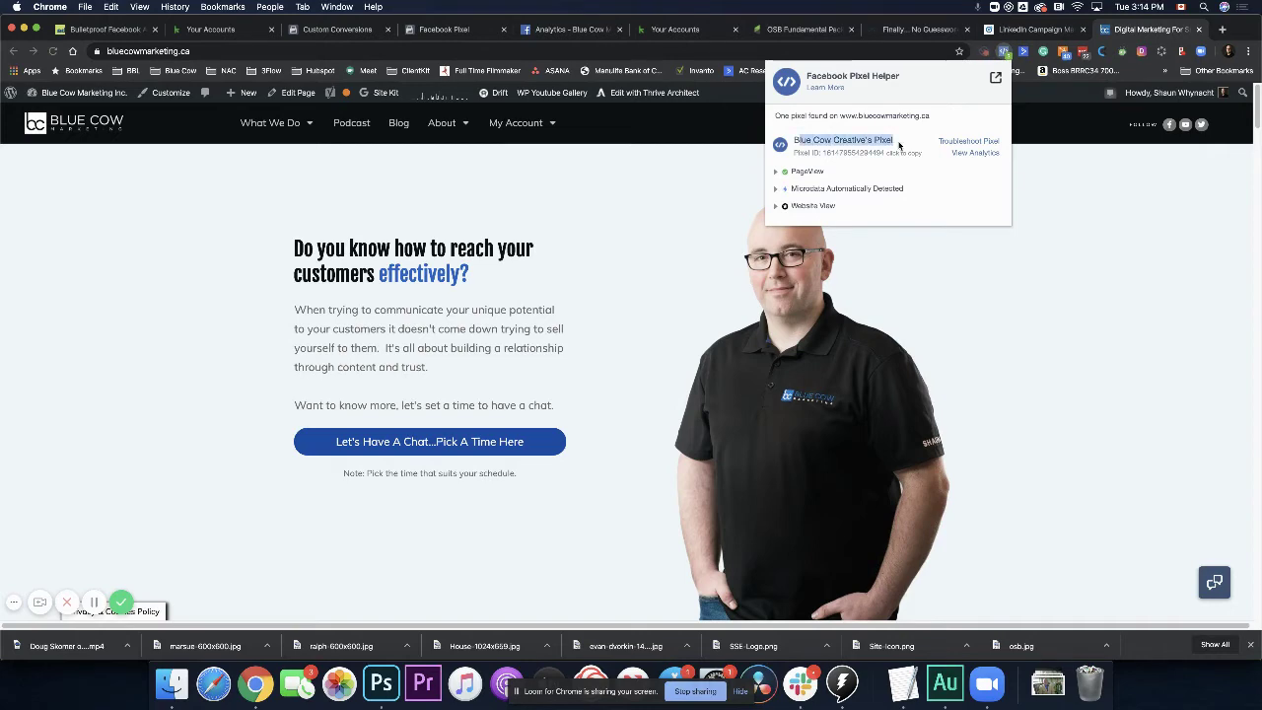
{"action": "left_click", "coordinate": [776, 171]}
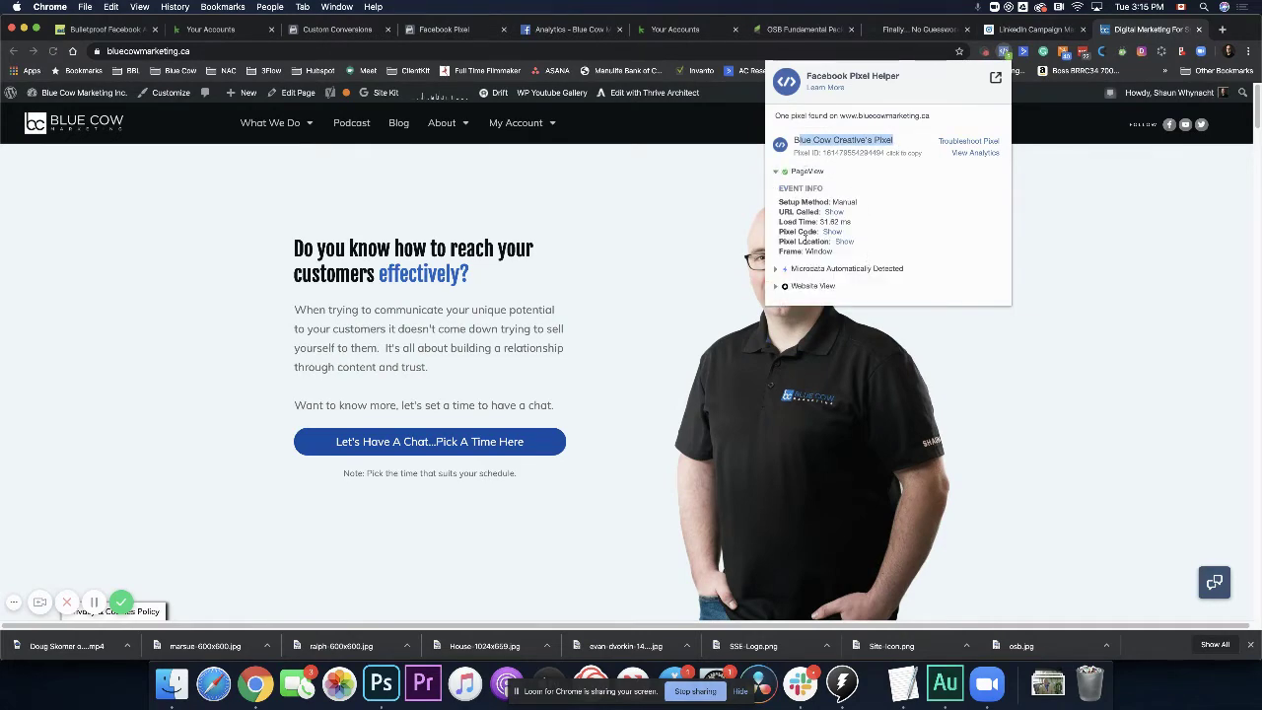
{"action": "left_click", "coordinate": [776, 270]}
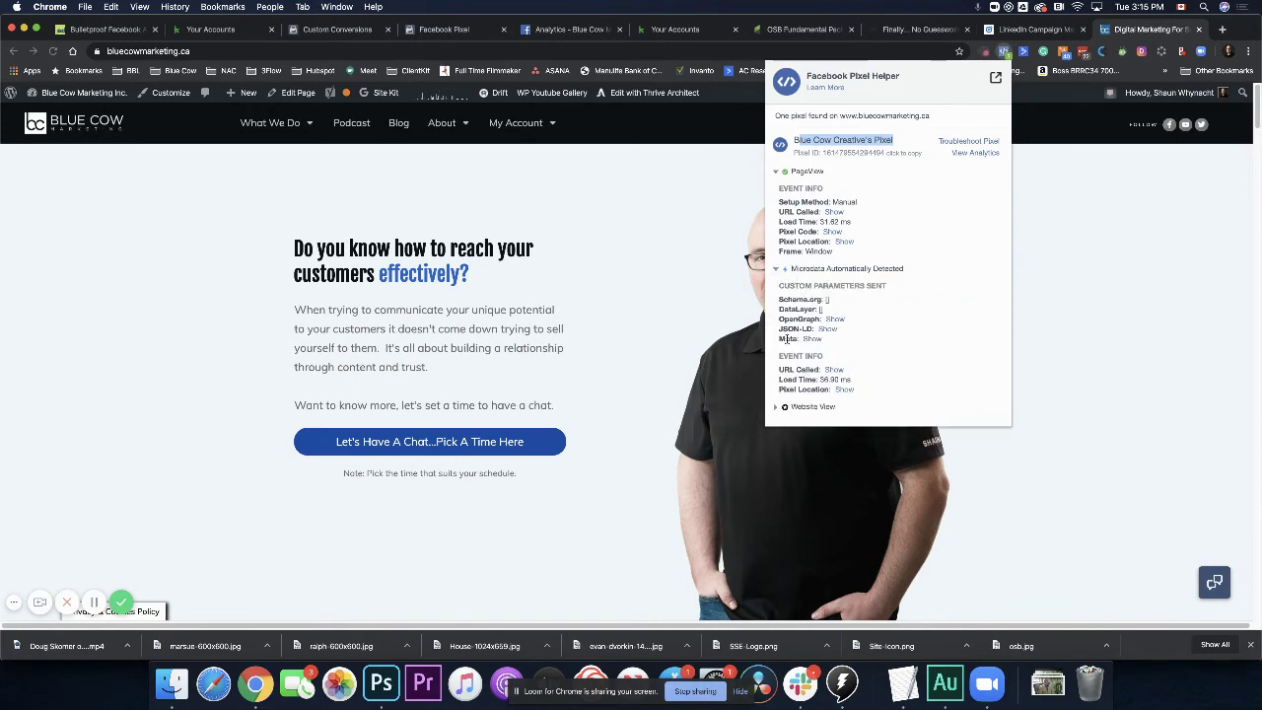
{"action": "left_click", "coordinate": [784, 406]}
{"action": "scroll", "coordinate": [840, 376], "scroll_direction": "down", "scroll_amount": 1}
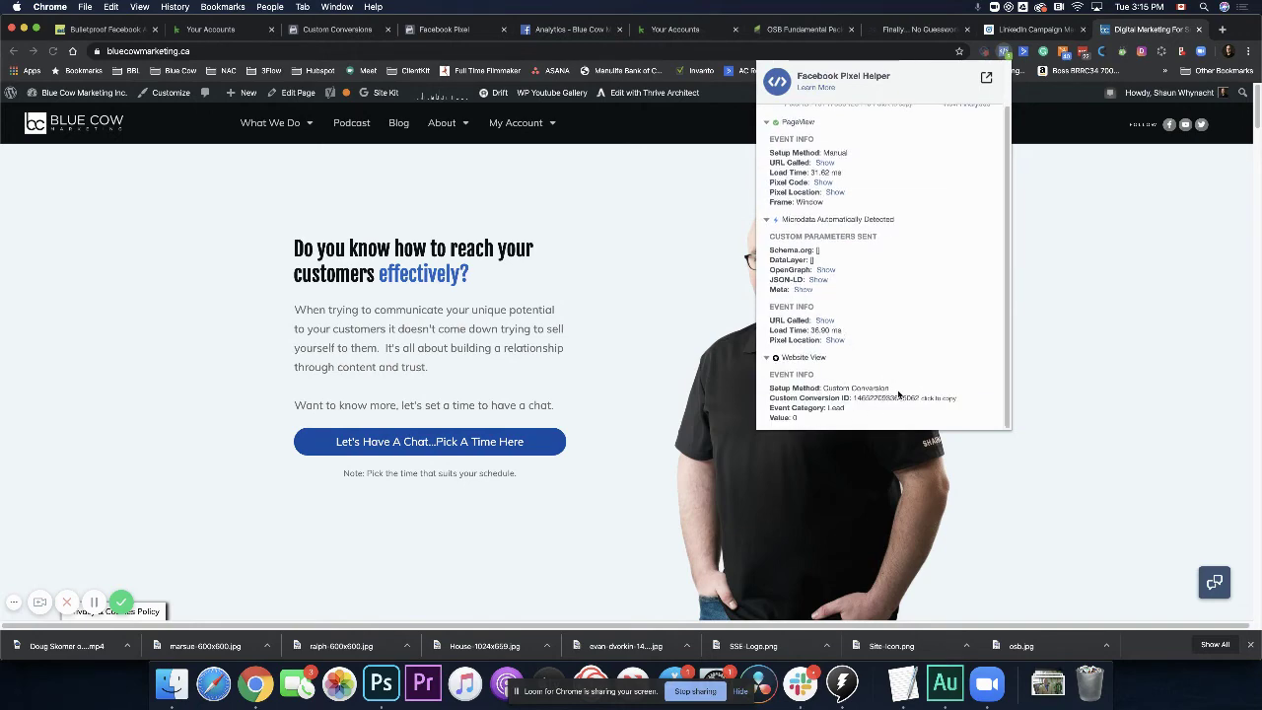
{"action": "left_click_drag", "start_coordinate": [822, 389], "coordinate": [887, 390]}
{"action": "left_click", "coordinate": [1080, 207]}
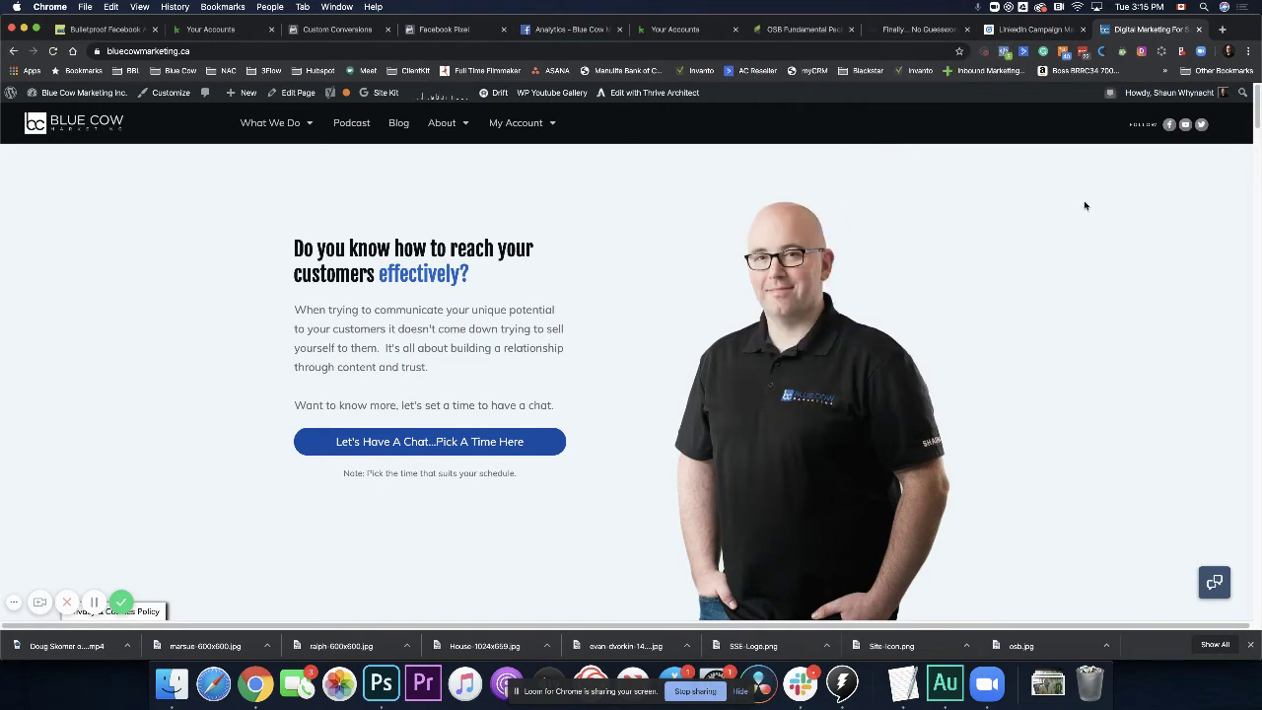
{"action": "left_click", "coordinate": [1004, 52]}
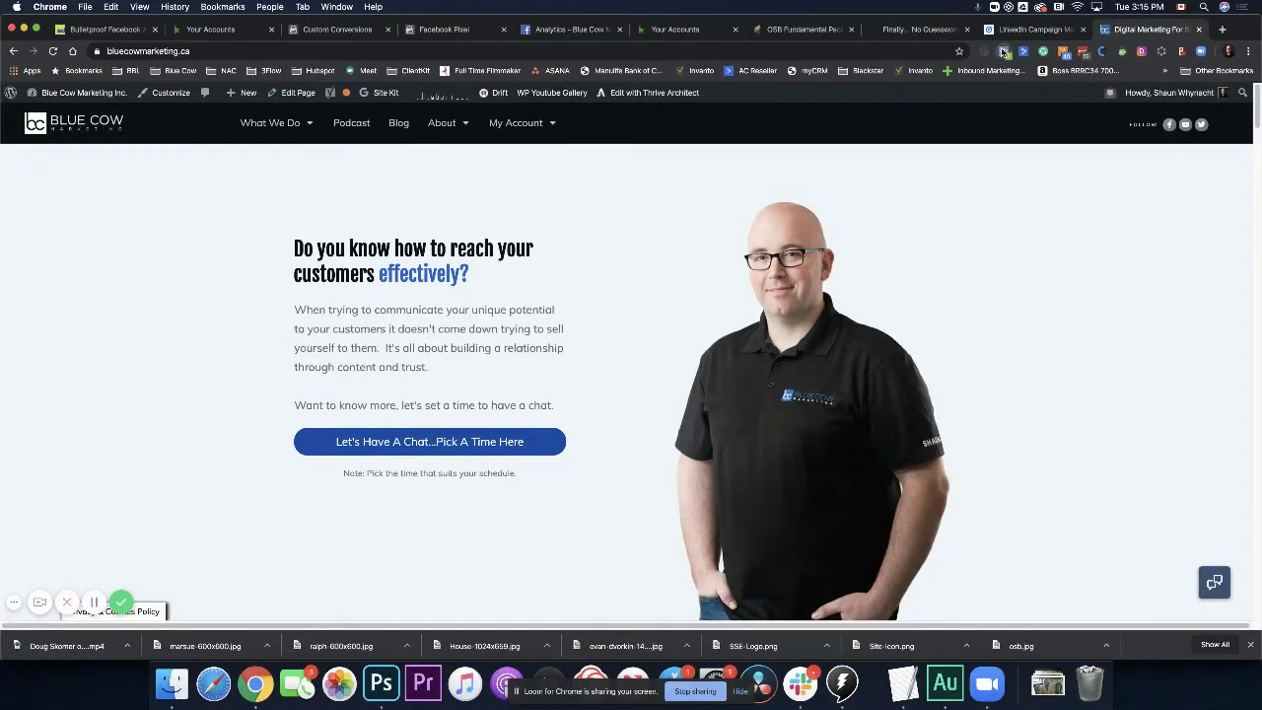
{"action": "scroll", "coordinate": [951, 178], "scroll_direction": "down", "scroll_amount": 1}
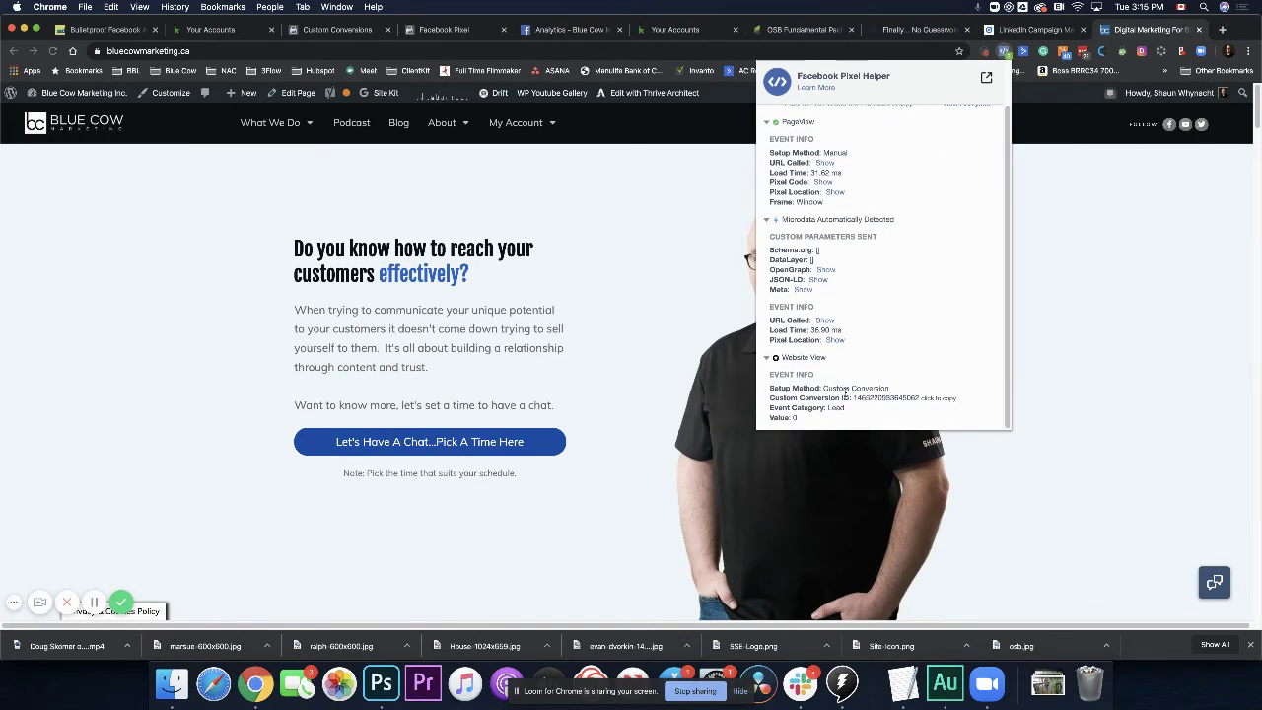
Dismiss the pixel inspection popup and open Custom Conversions in the Facebook Pixel tab
{"action": "left_click", "coordinate": [1062, 322]}
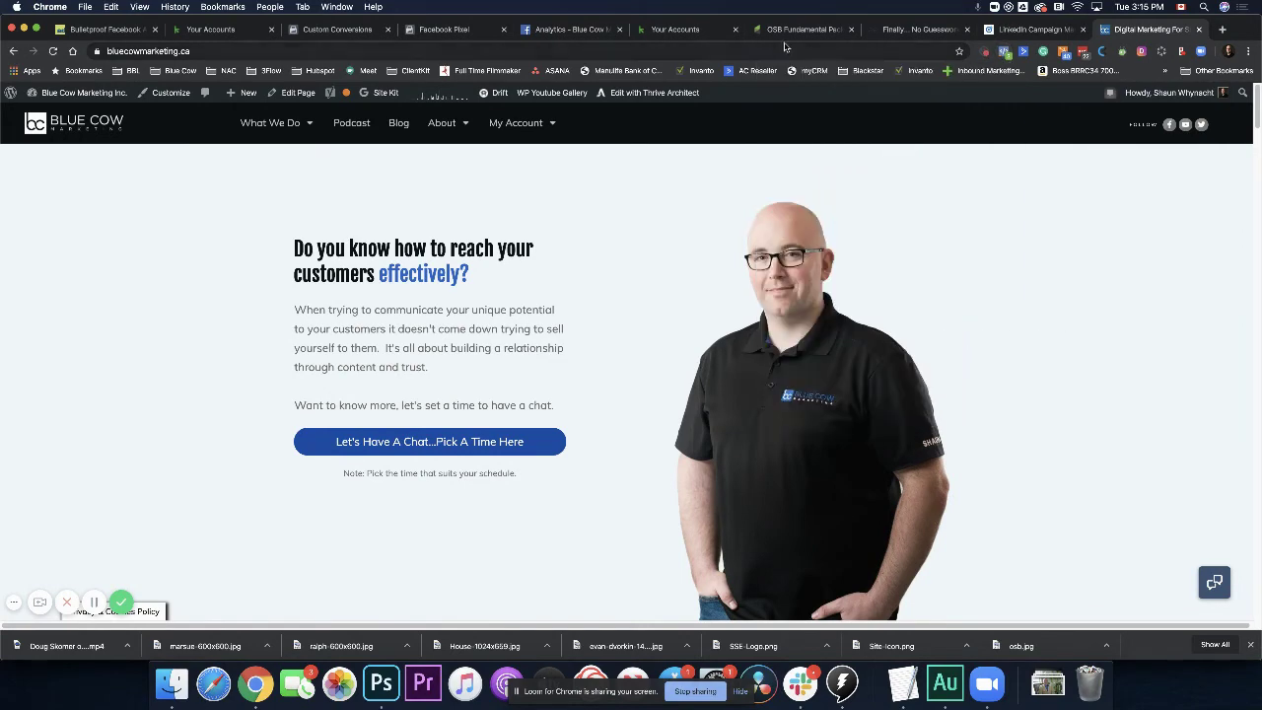
{"action": "left_click", "coordinate": [461, 31]}
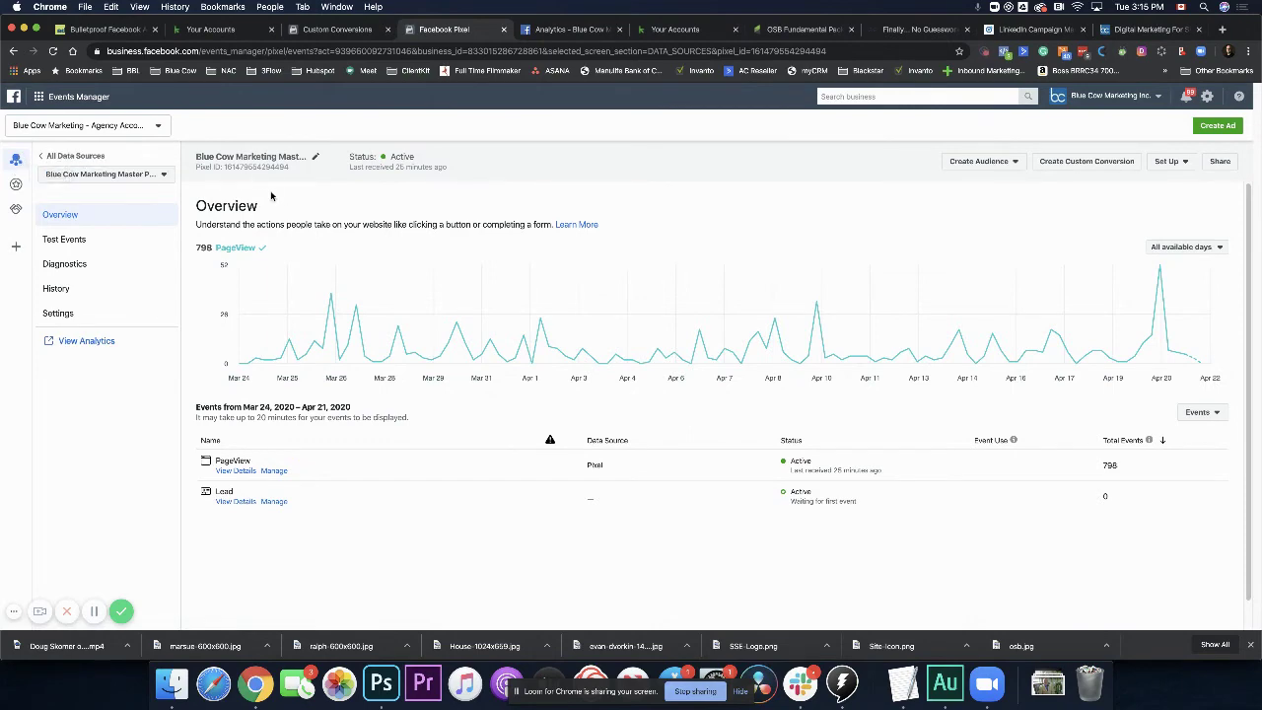
{"action": "left_click", "coordinate": [16, 185]}
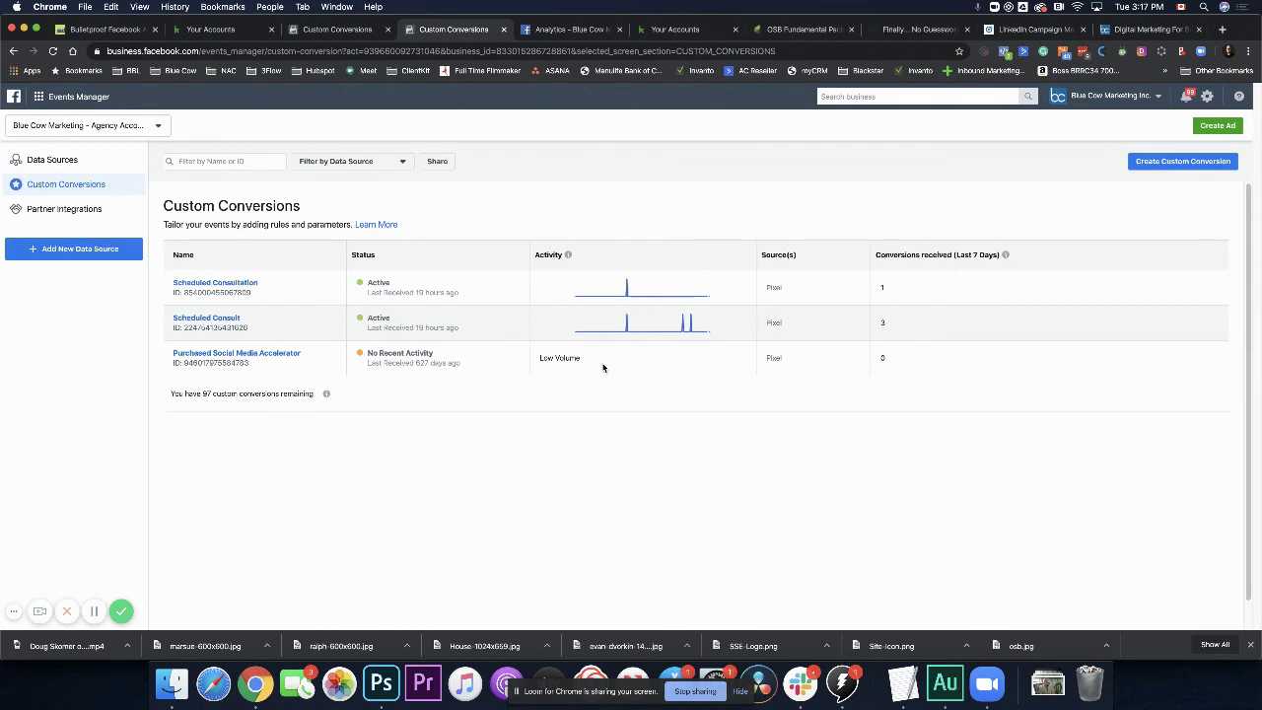
Highlight the Custom Conversions heading to point out Scheduled Consult (3 this week) and Scheduled Consultation (1)
{"action": "left_click_drag", "start_coordinate": [163, 207], "coordinate": [300, 207]}
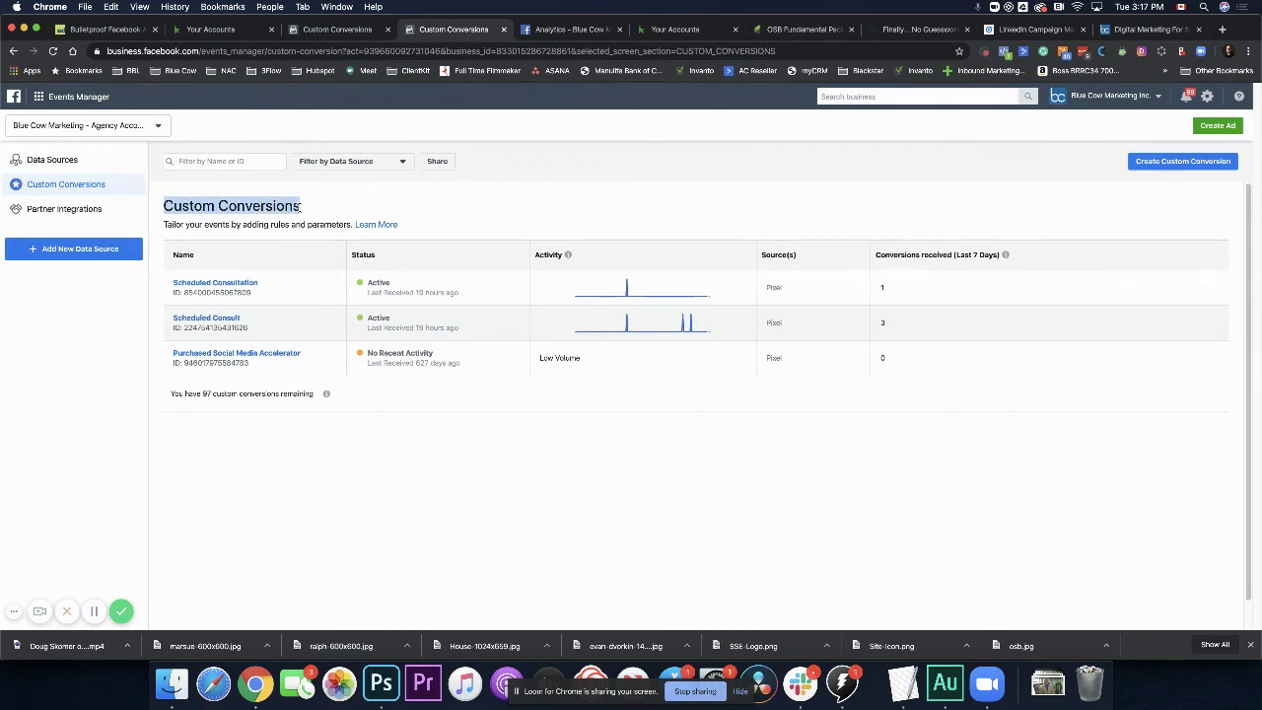
{"action": "left_click", "coordinate": [617, 511]}
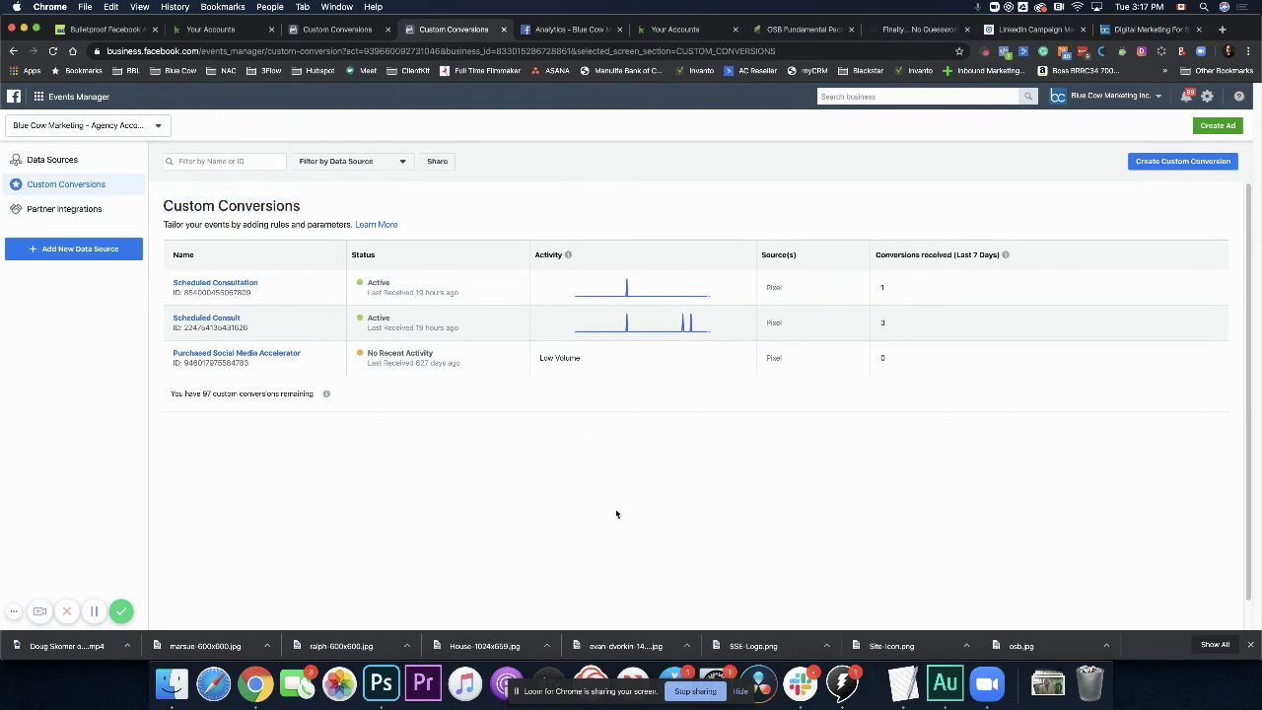